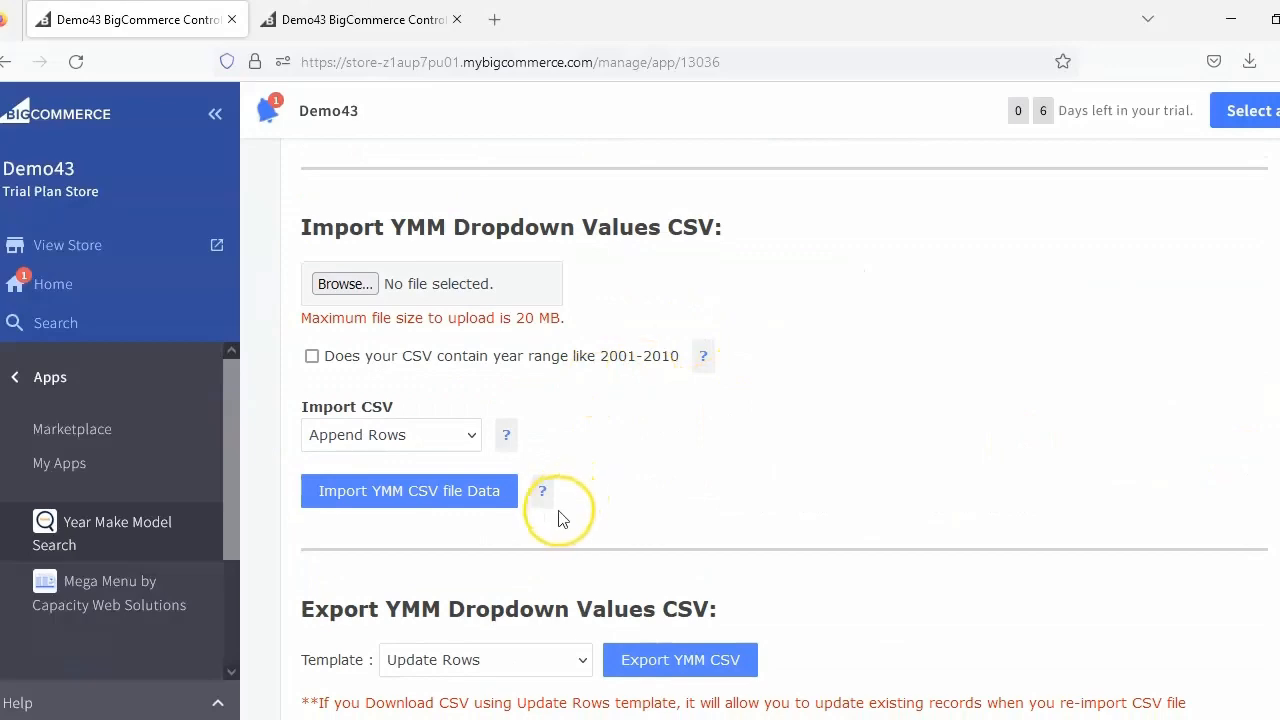
Download the sample CSV file from the YMM import instructions and save it in the demo43 folder.
mouse_move(546, 500)
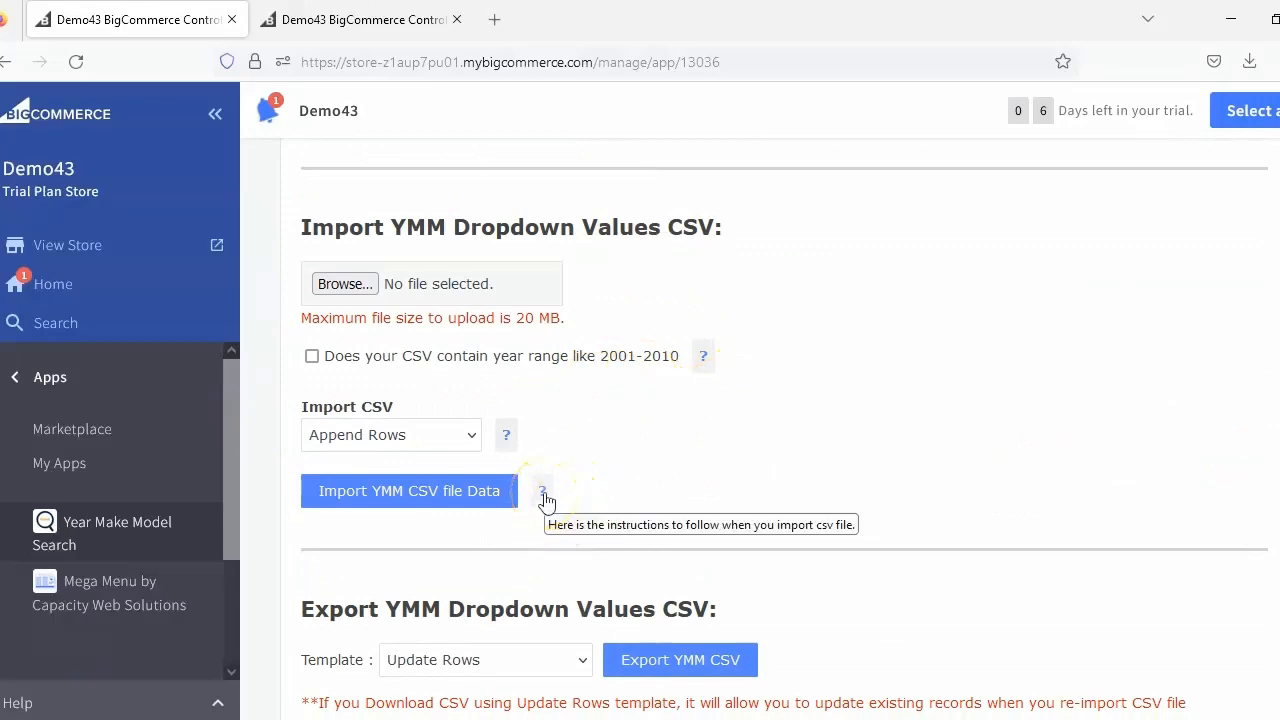
click(543, 492)
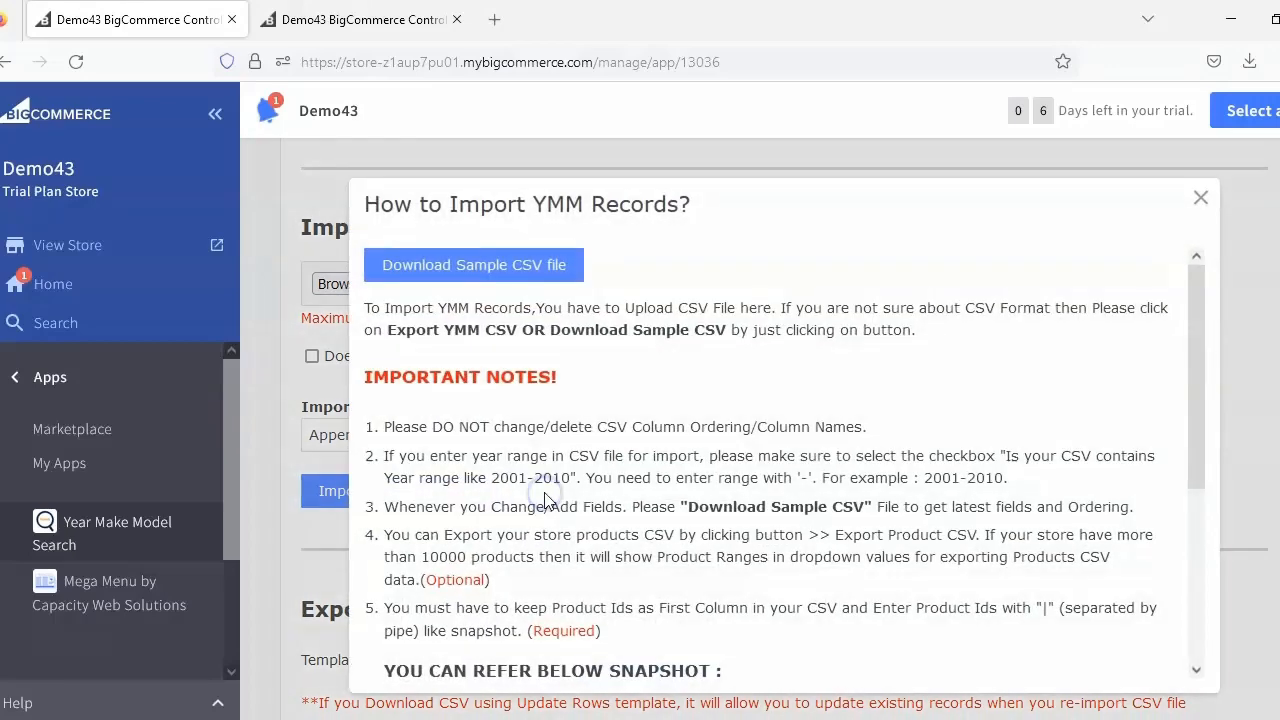
click(532, 272)
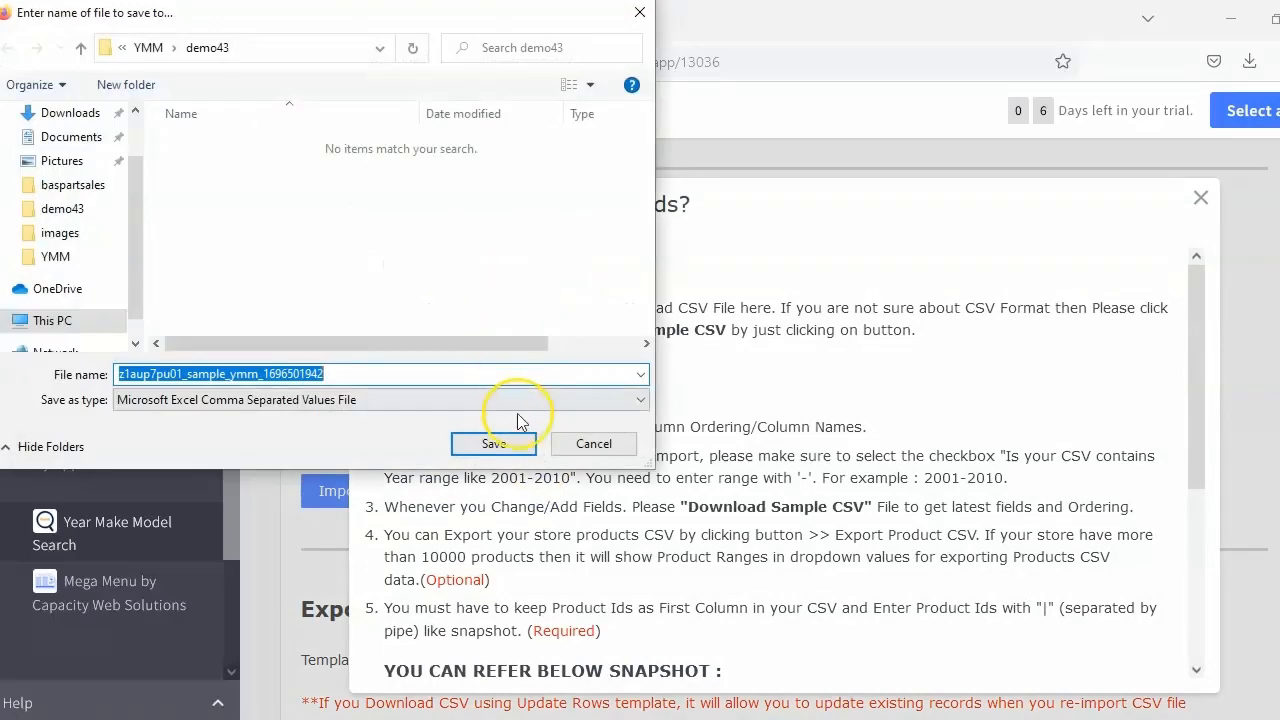
click(496, 444)
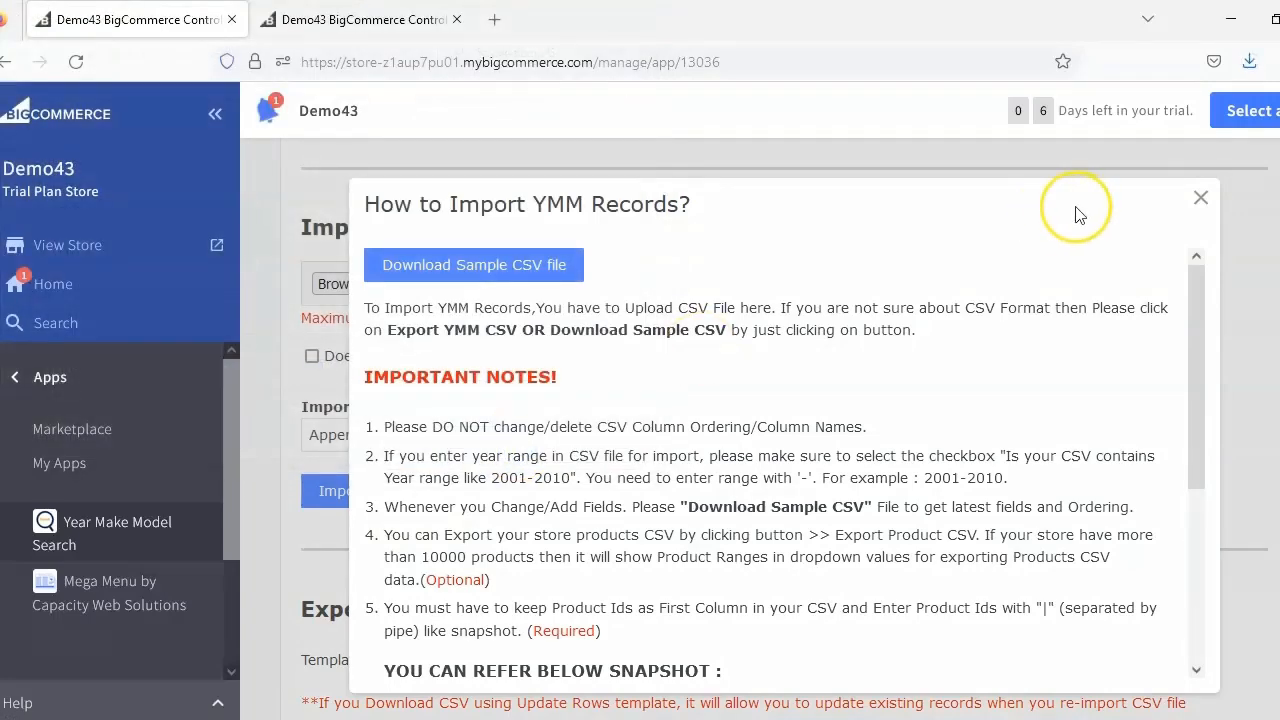
Open the downloaded sample YMM CSV in Excel and widen the Product Ids, Year, Make and Model columns to fit their text.
click(1250, 62)
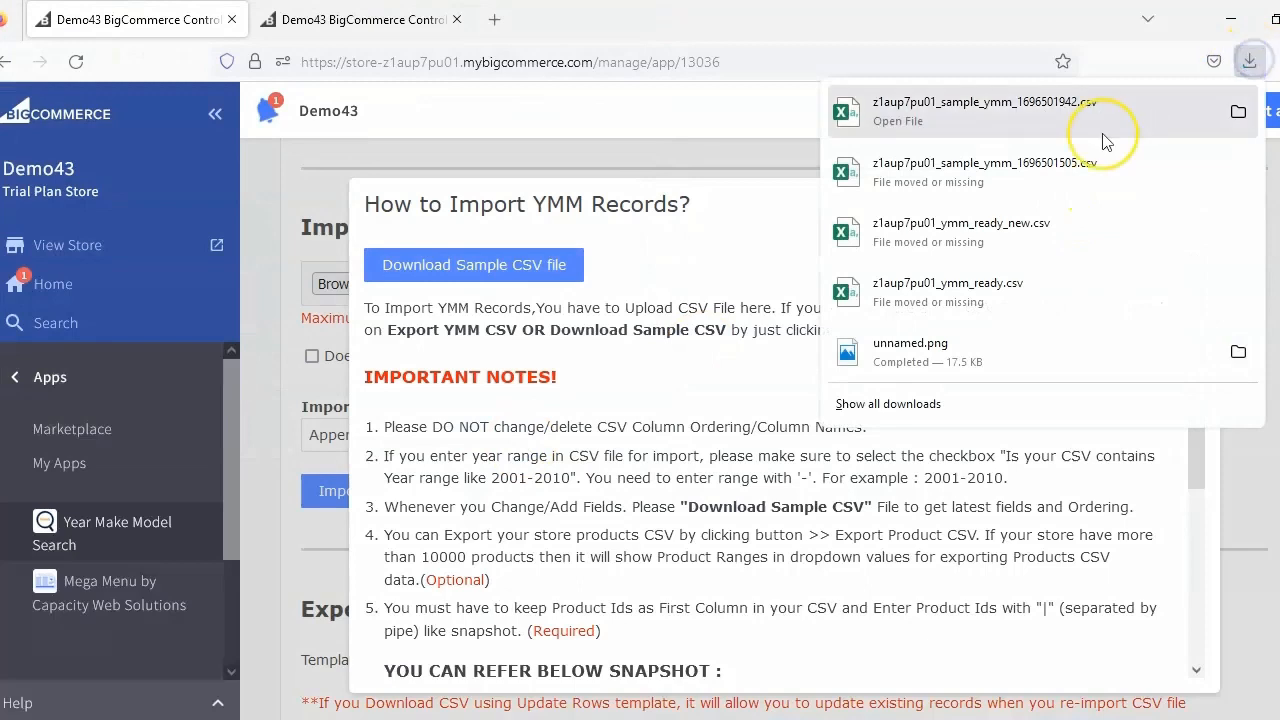
click(1100, 125)
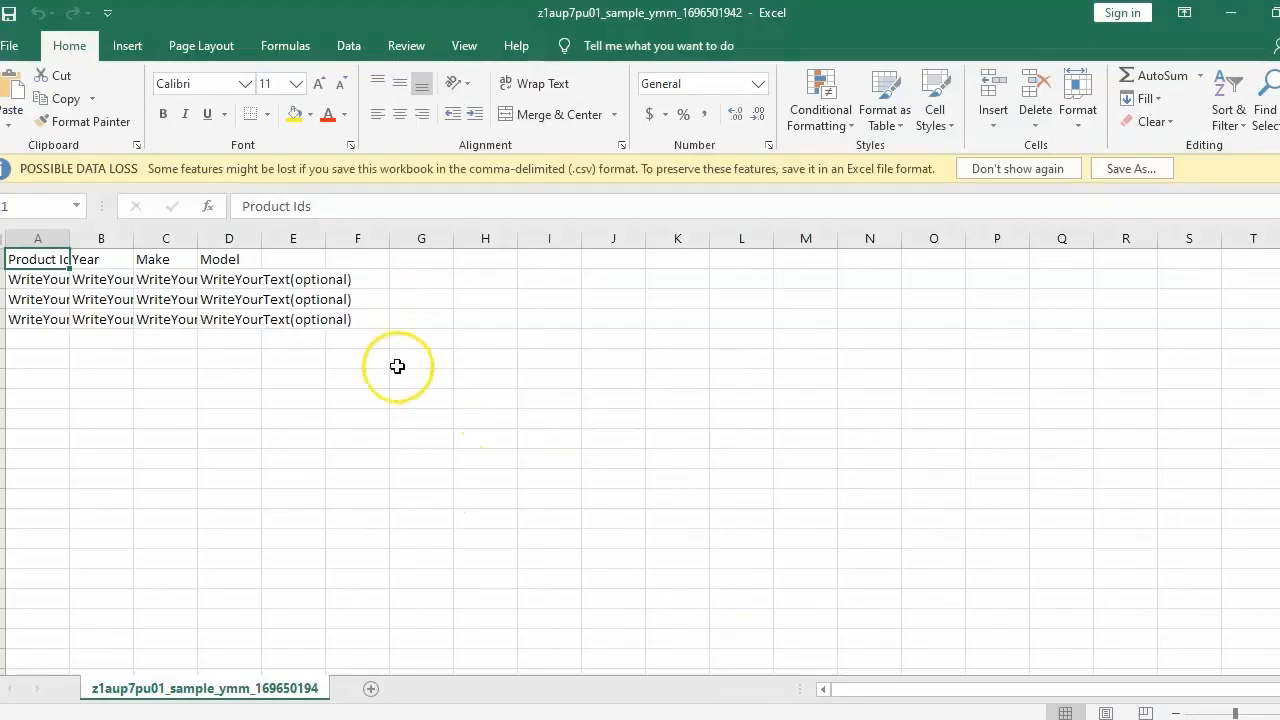
drag(70, 240, 820, 249)
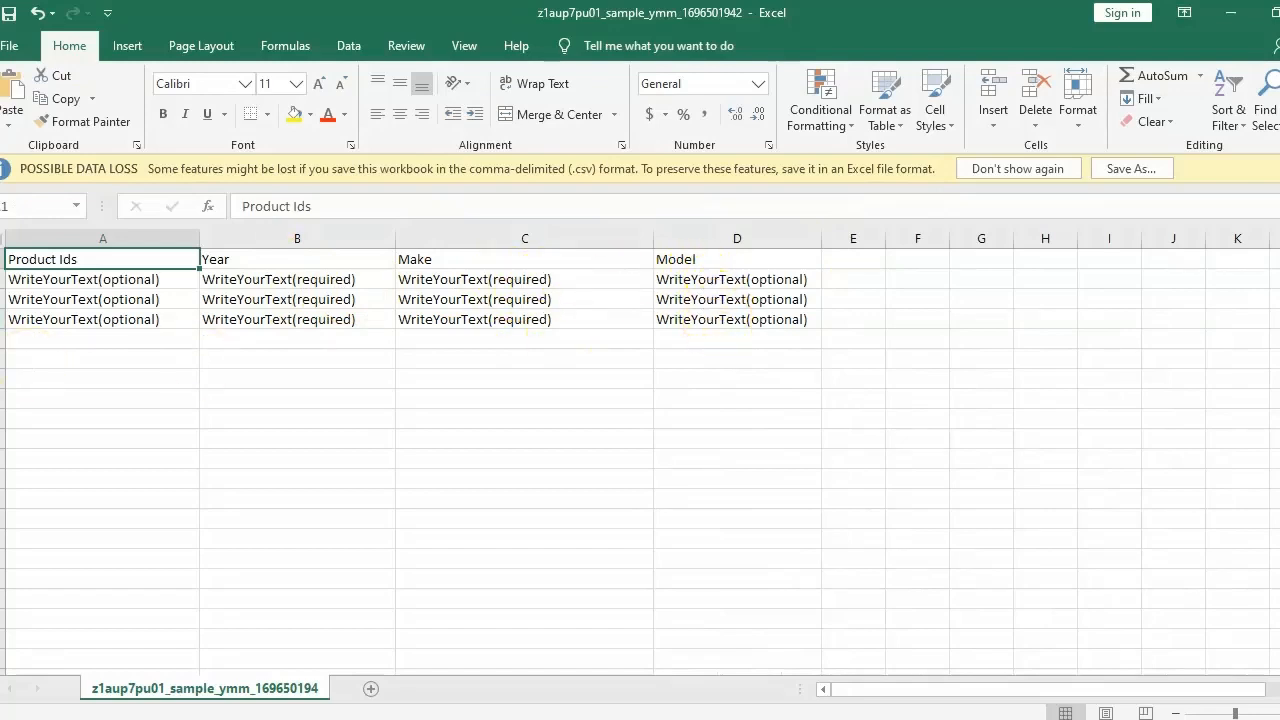
Remove the three rows of placeholder text beneath the header row.
click(4, 280)
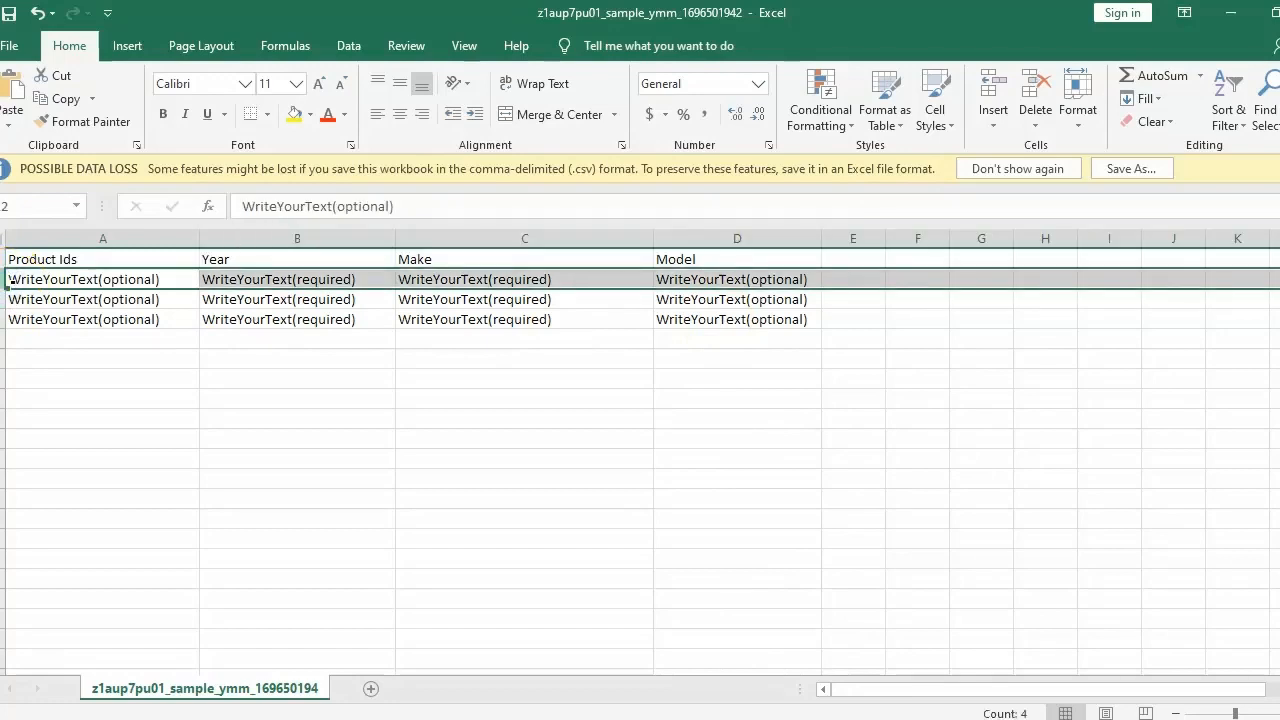
key(shift+Down)
key(shift+Down)
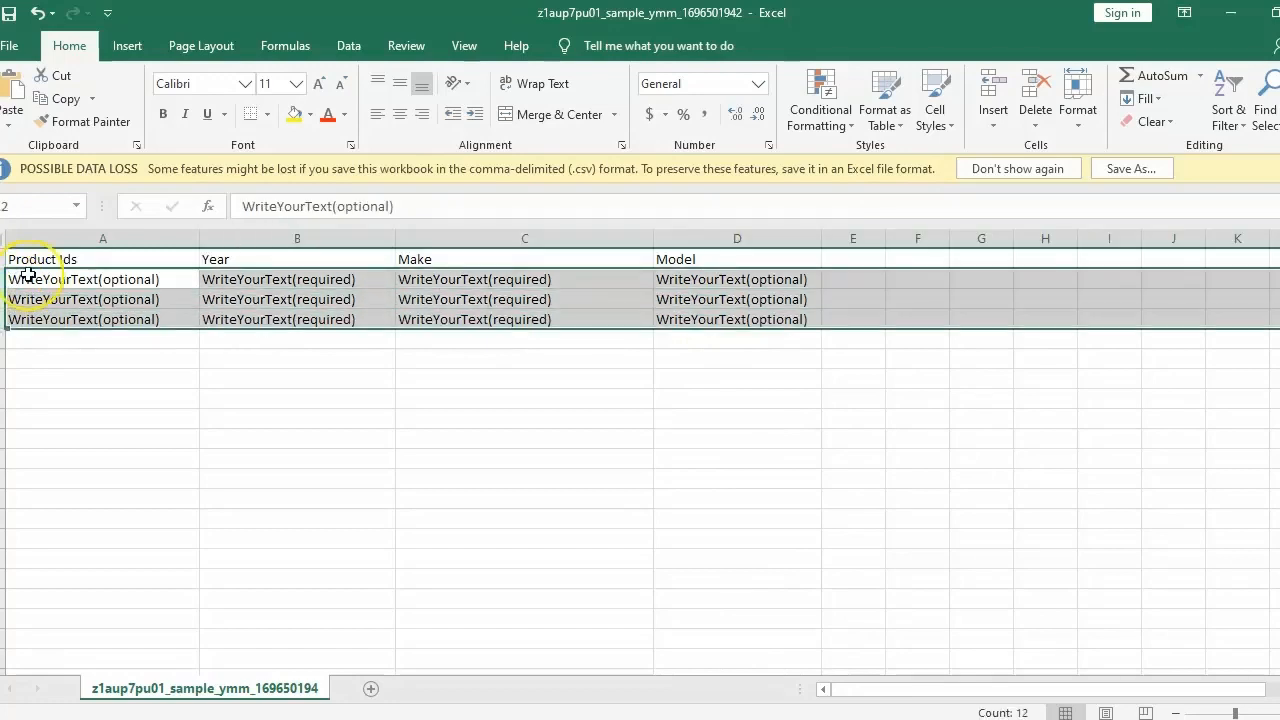
right_click(72, 305)
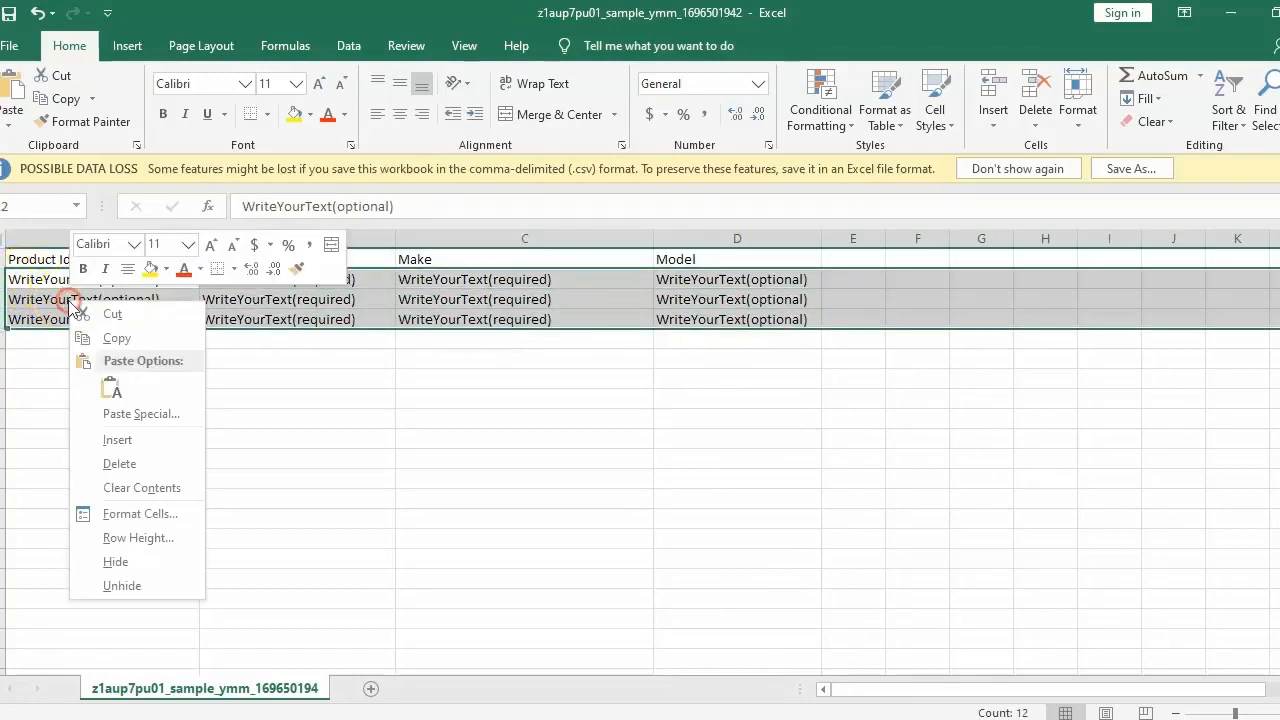
click(120, 466)
click(122, 487)
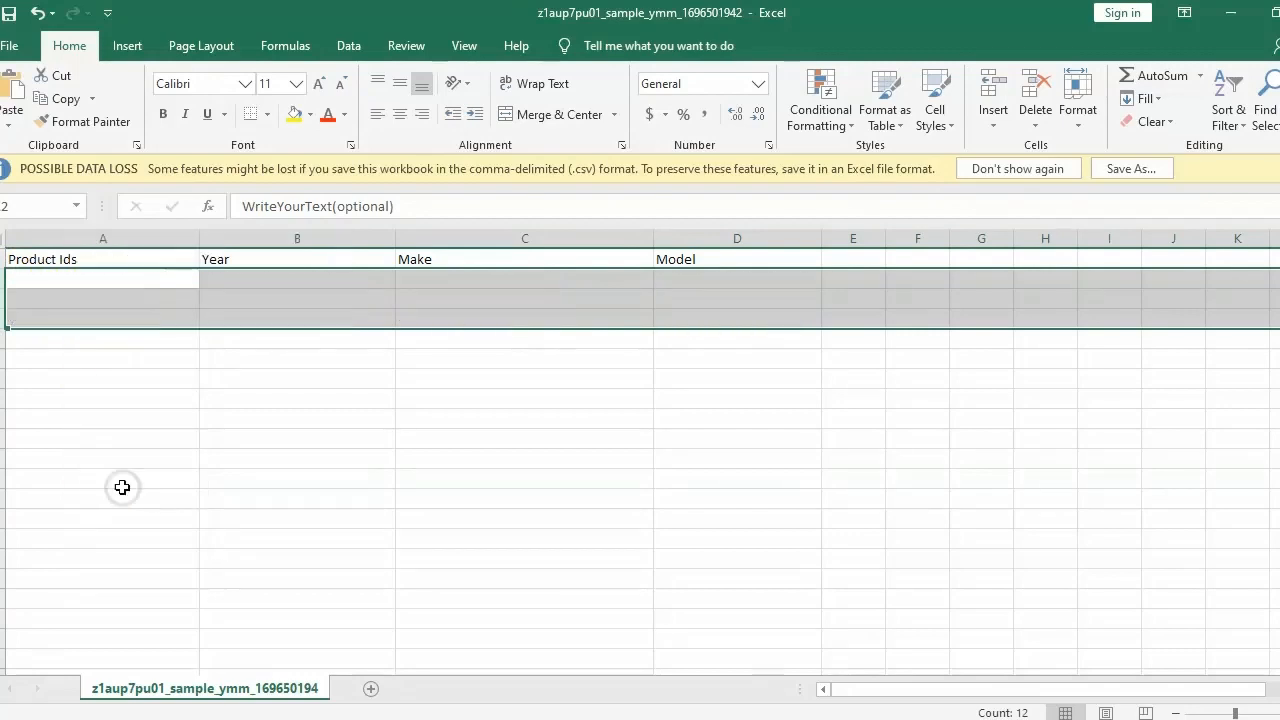
Fill the first data row with year 2023, make Ducati and model H950.
click(316, 276)
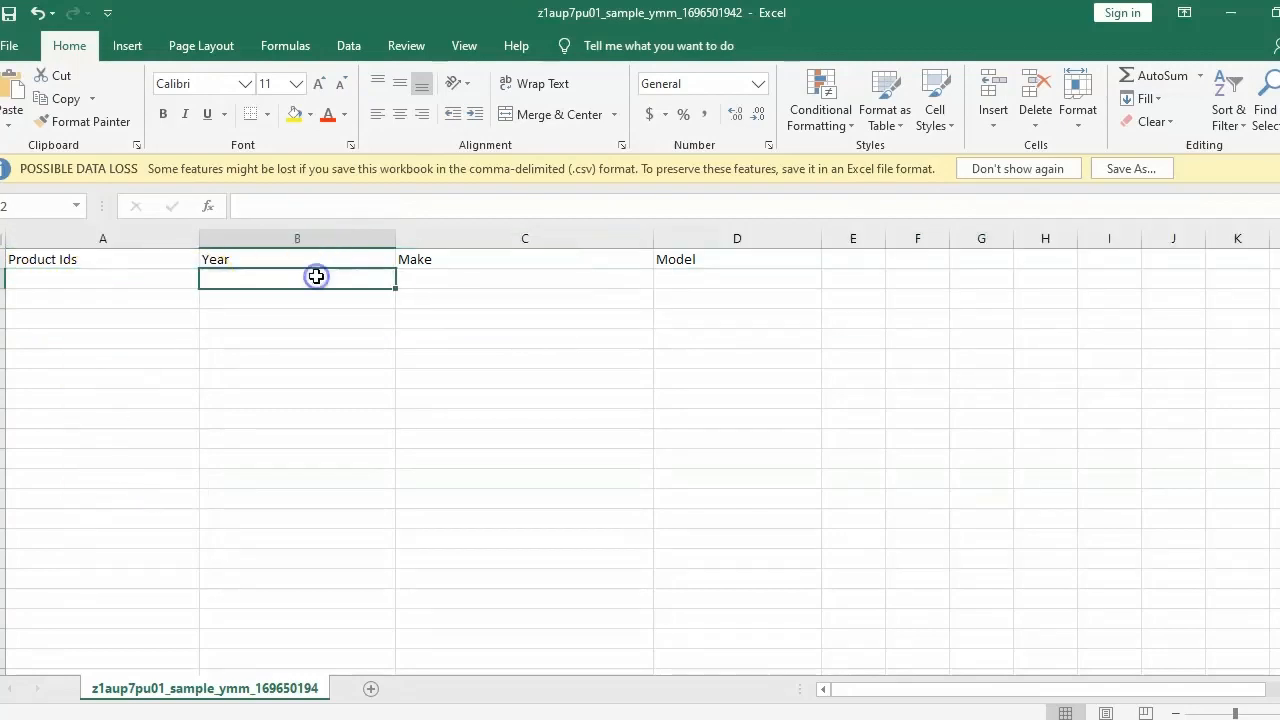
double_click(316, 276)
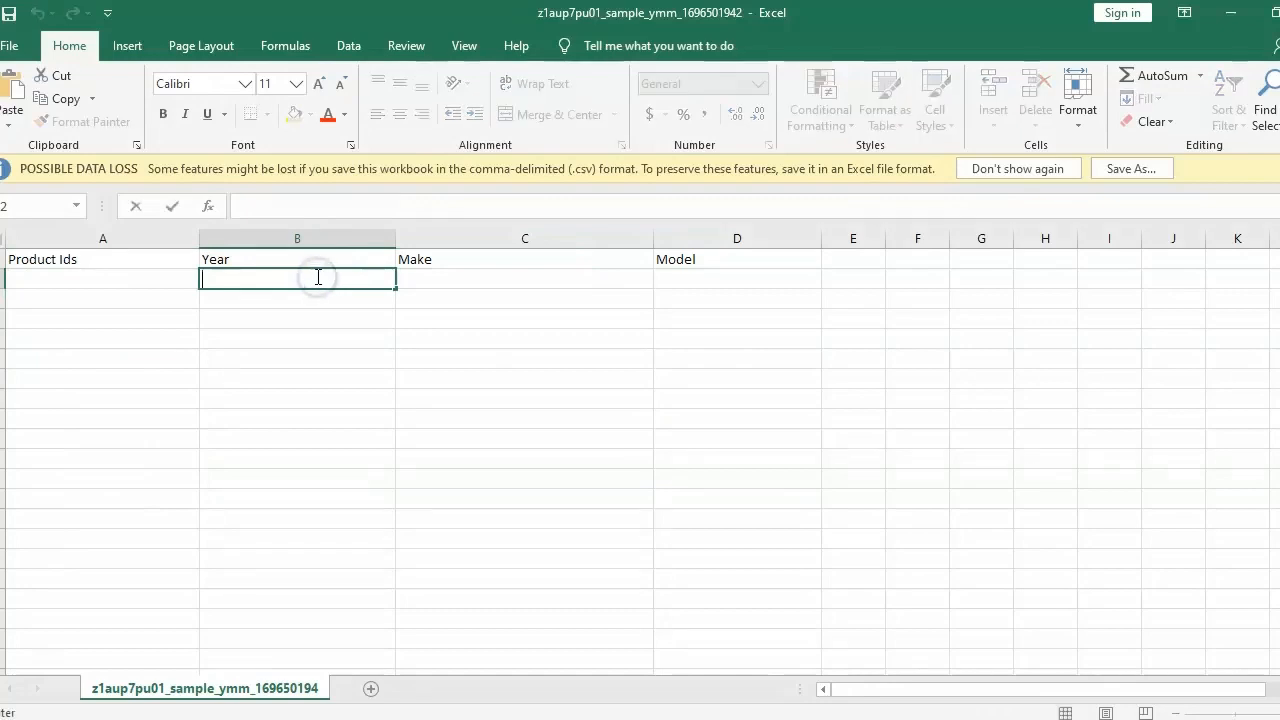
click(436, 282)
text(Ducati)
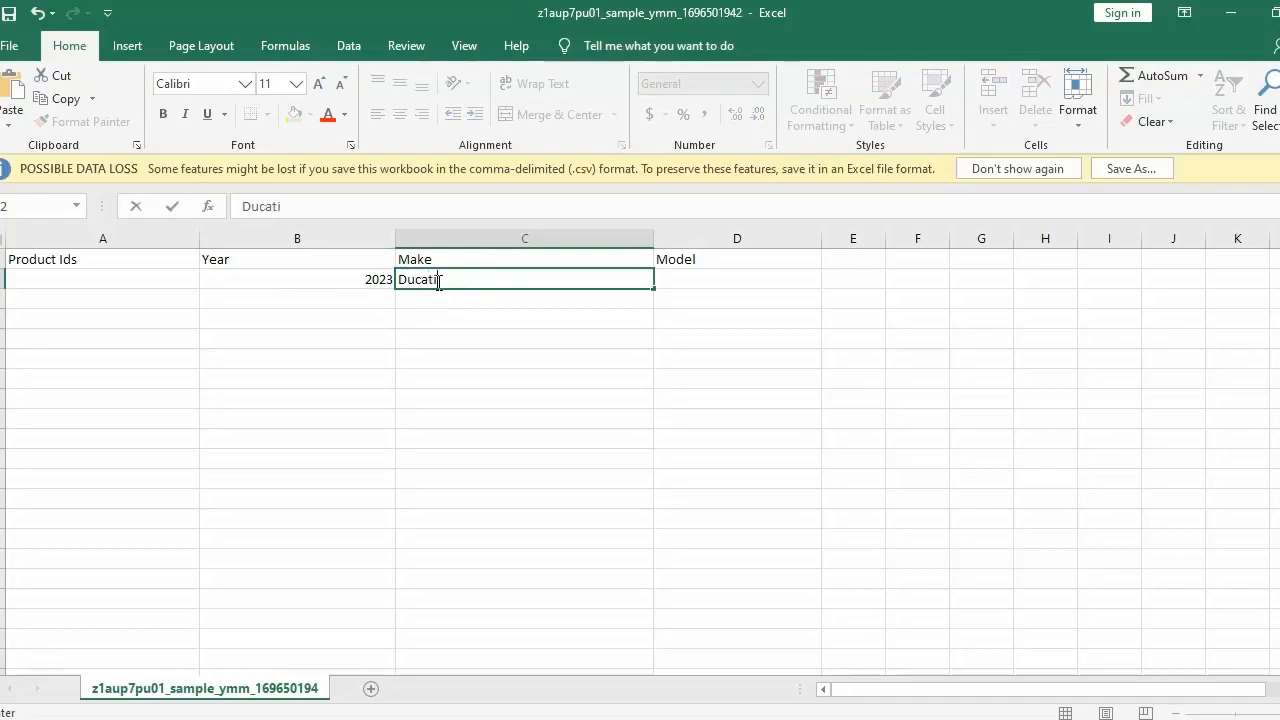
click(684, 281)
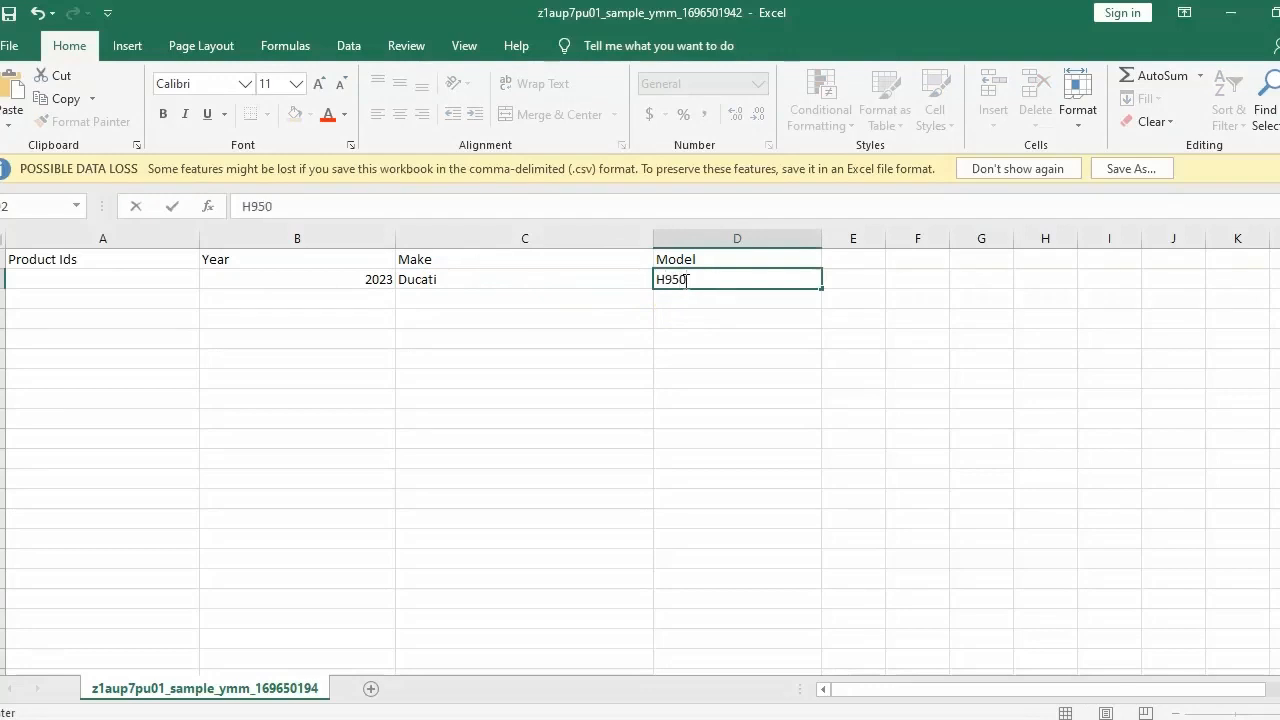
text(H950)
Fill the second data row with year 2023, make Ducati and model Mv2s.
click(354, 296)
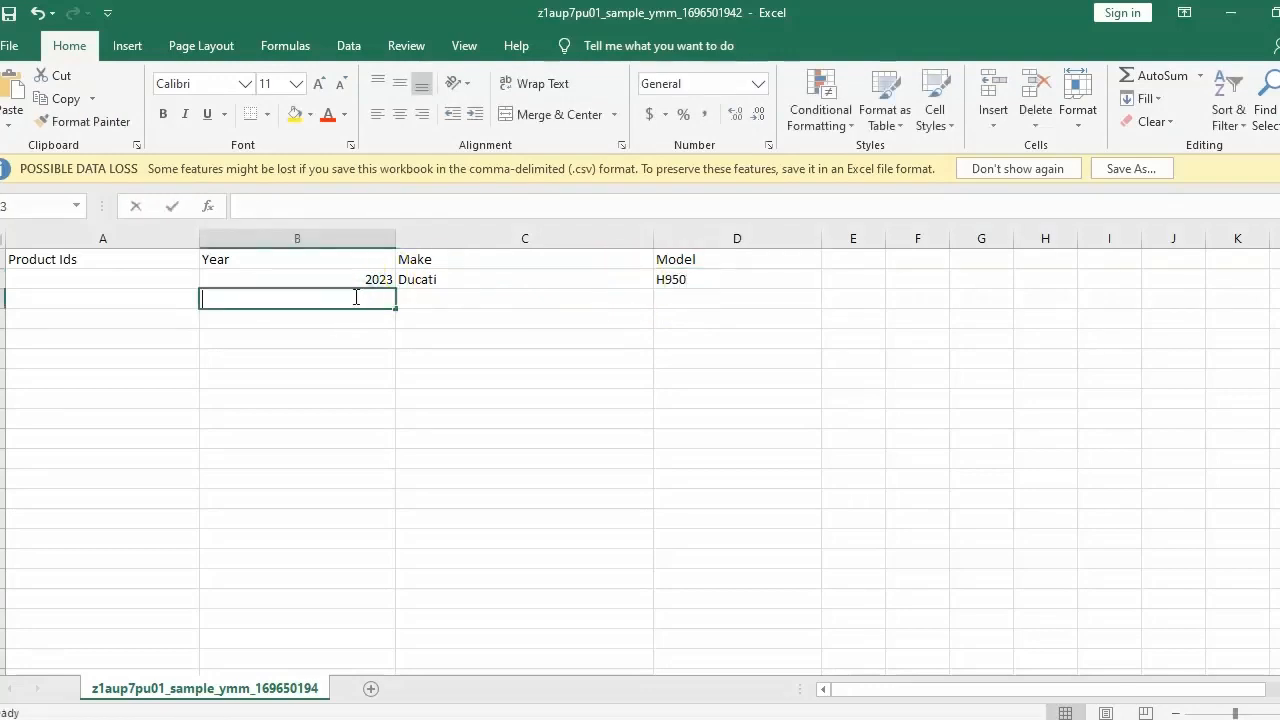
text(2023)
click(434, 297)
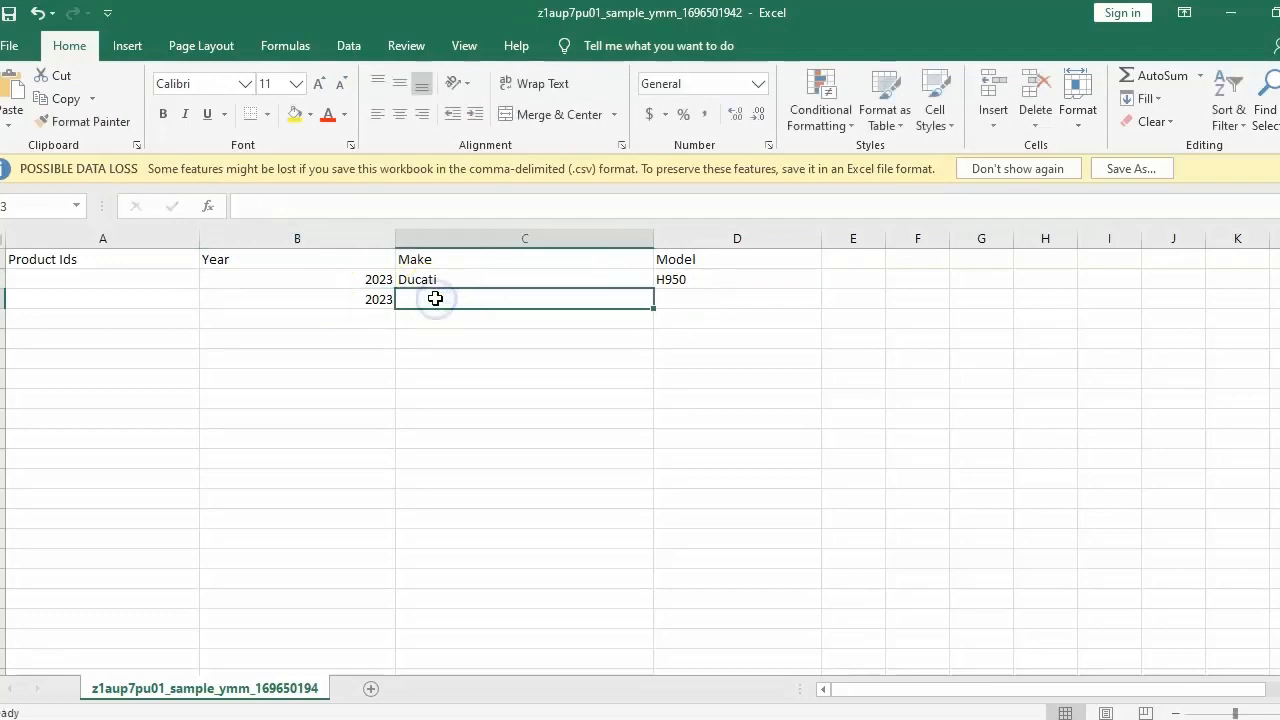
text(Ducati)
click(678, 297)
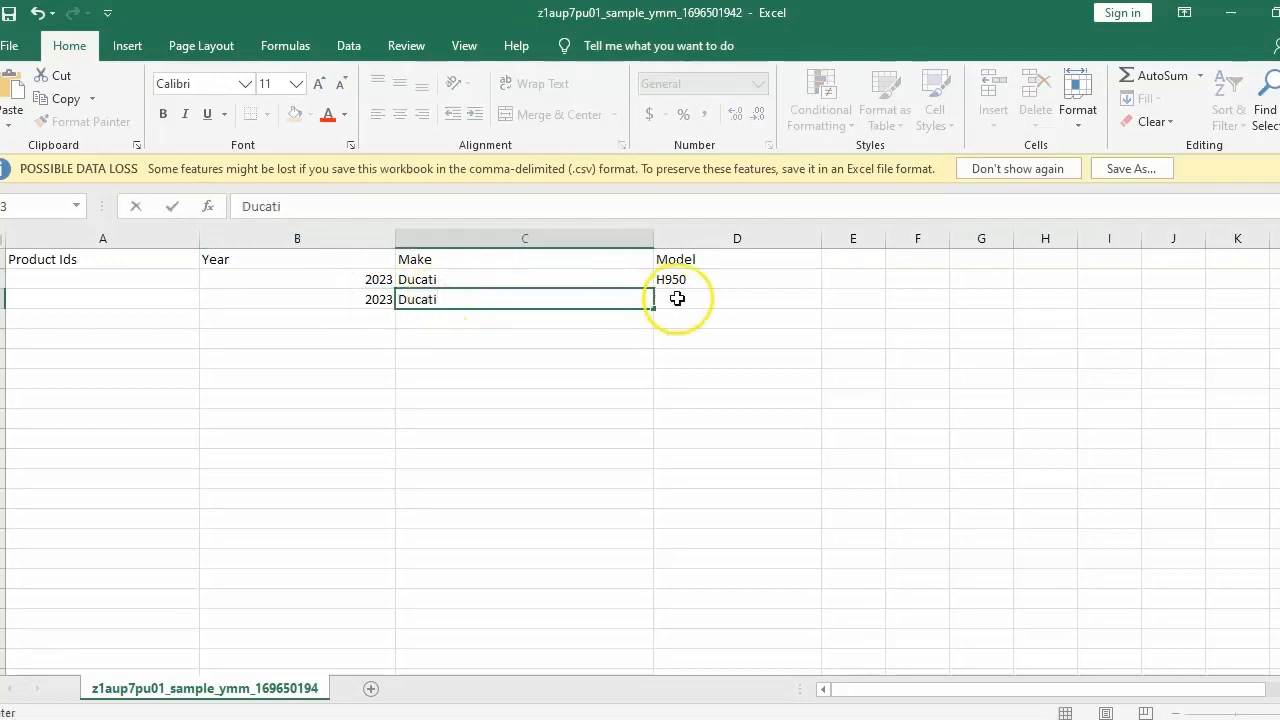
text(M)
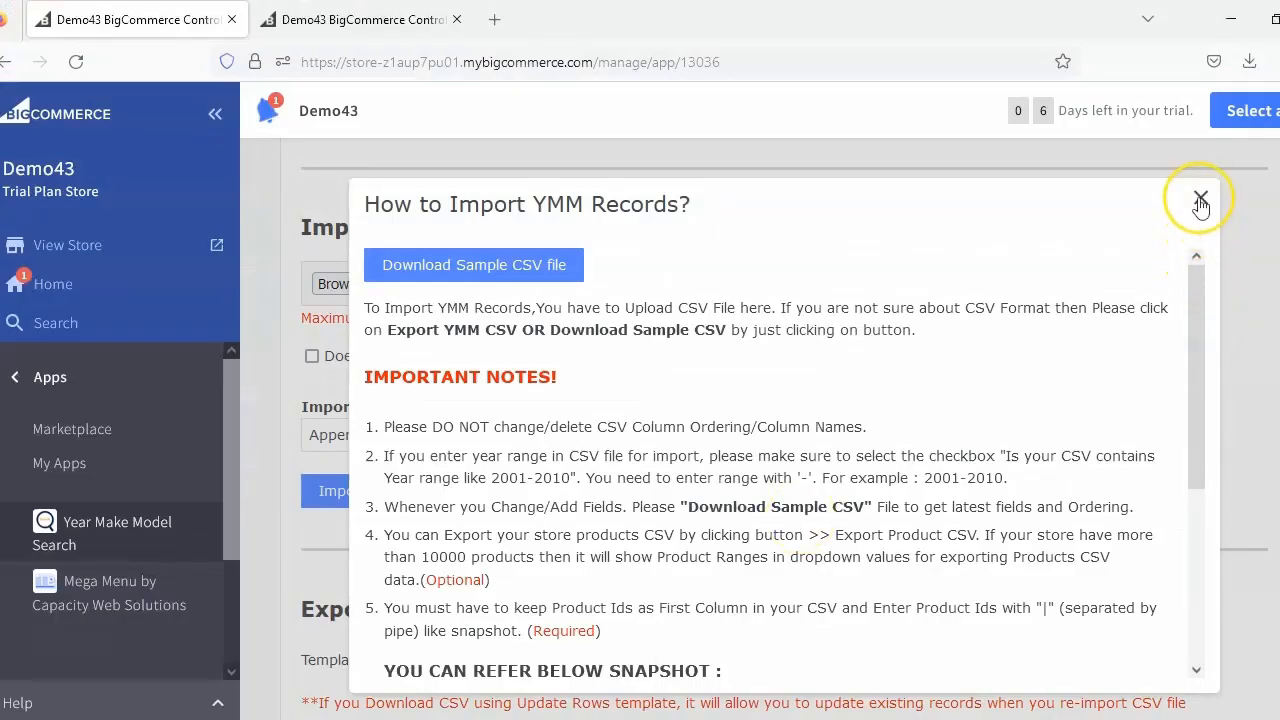
Back in the BigCommerce app, dismiss the import instructions, then export the CSV of all products and save it as z1aup7pu01_all_productIds.
click(1200, 198)
scroll(784, 430, down, 1)
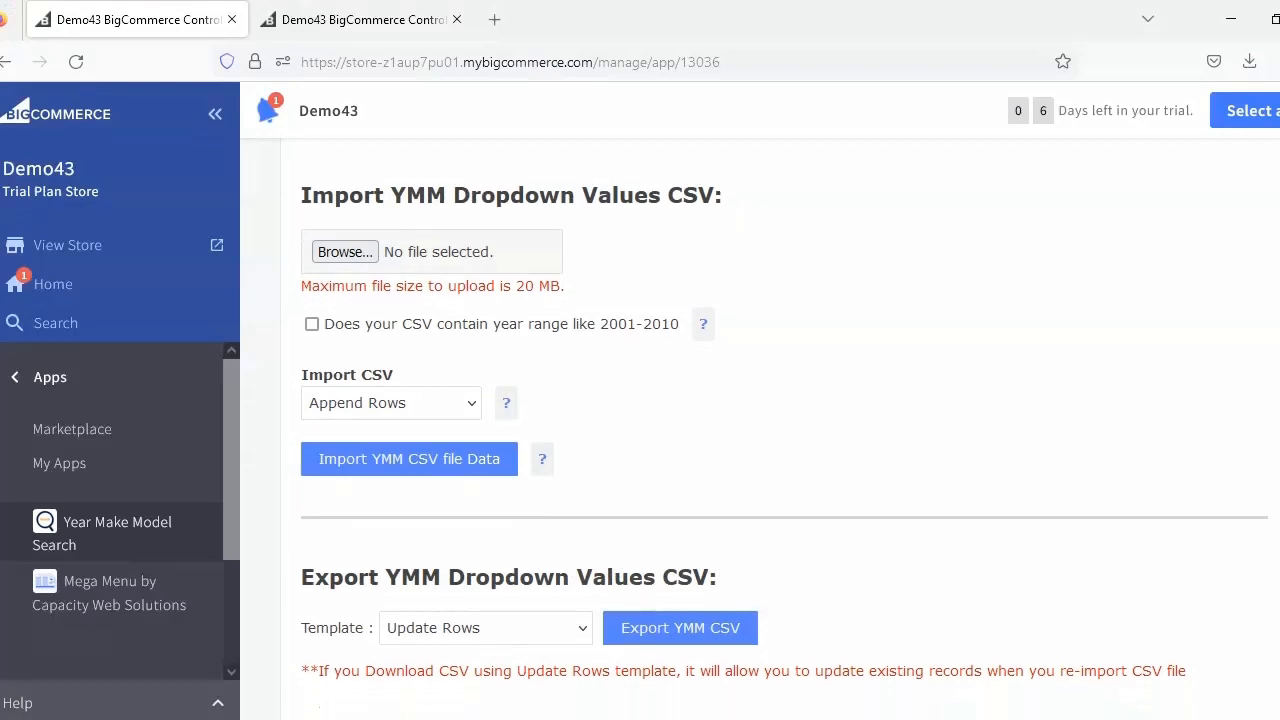
scroll(1160, 510, down, 4)
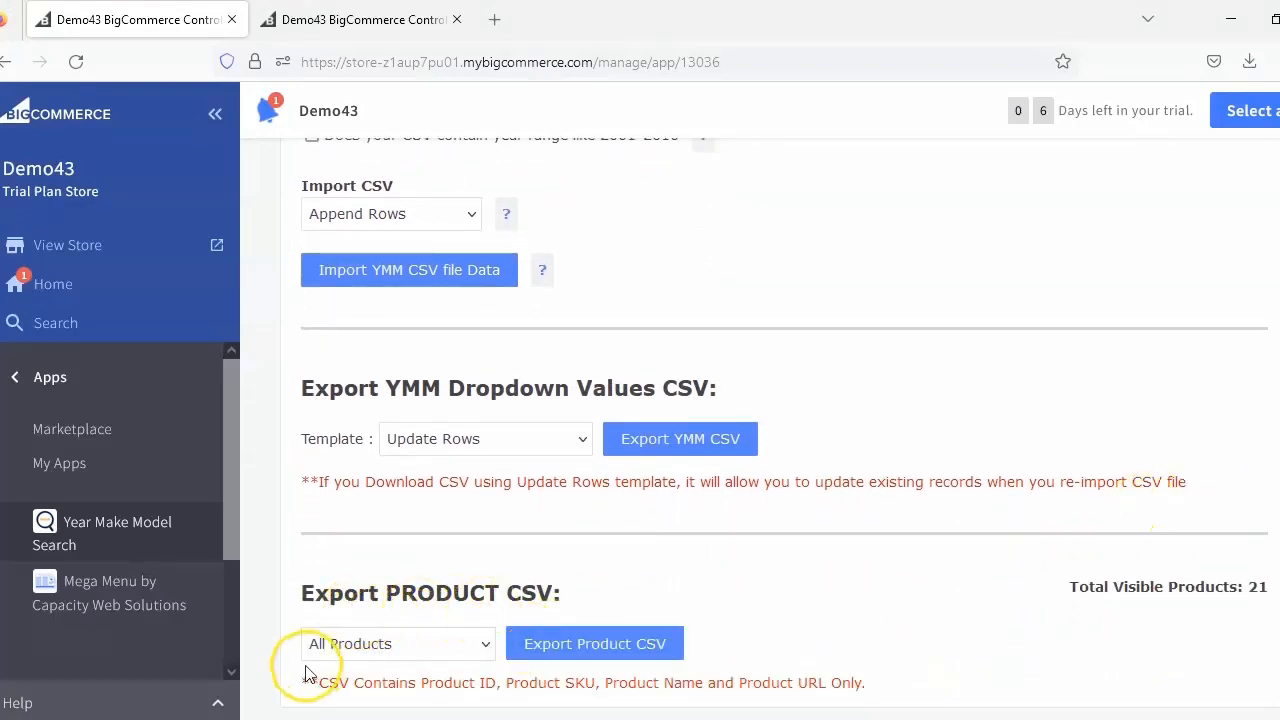
click(561, 647)
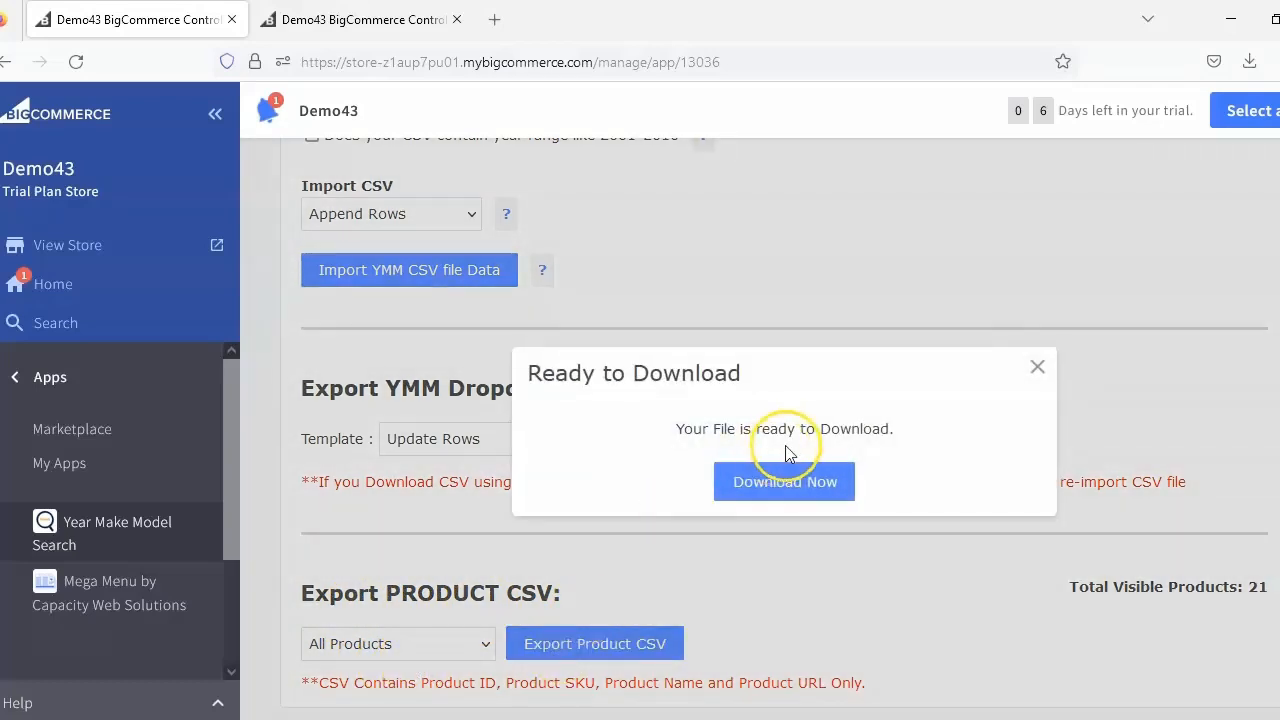
click(785, 470)
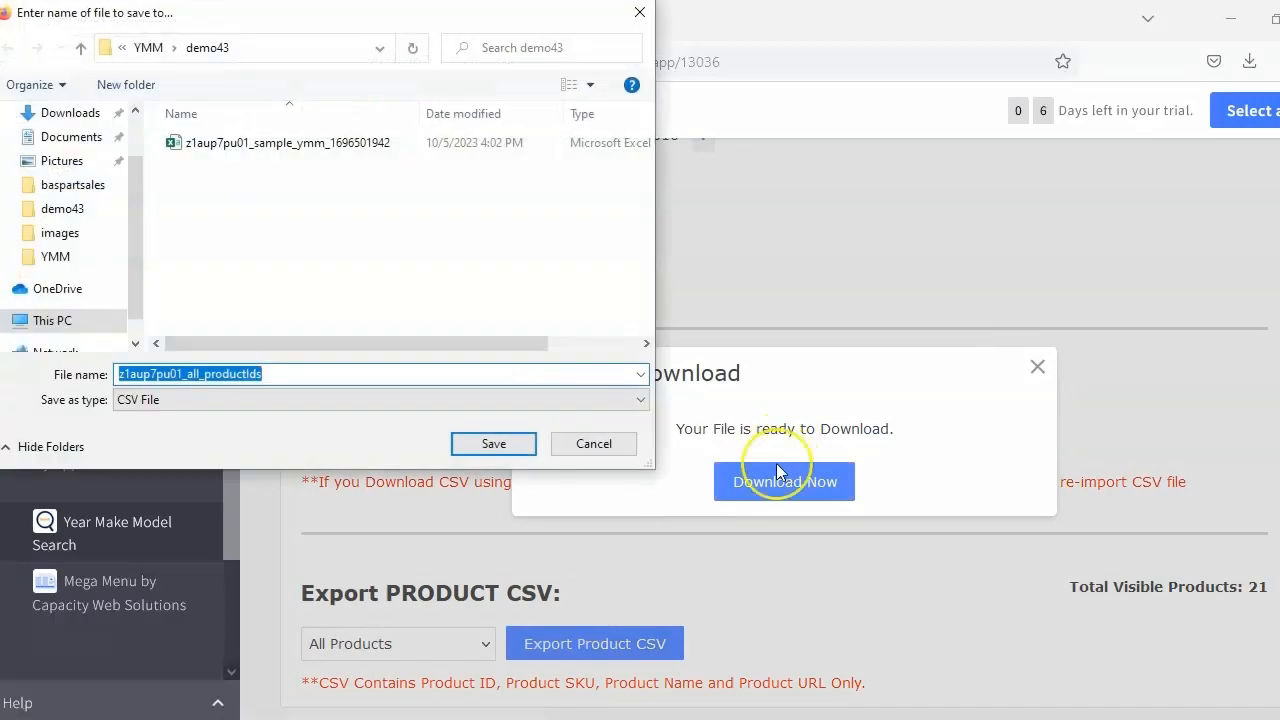
click(478, 445)
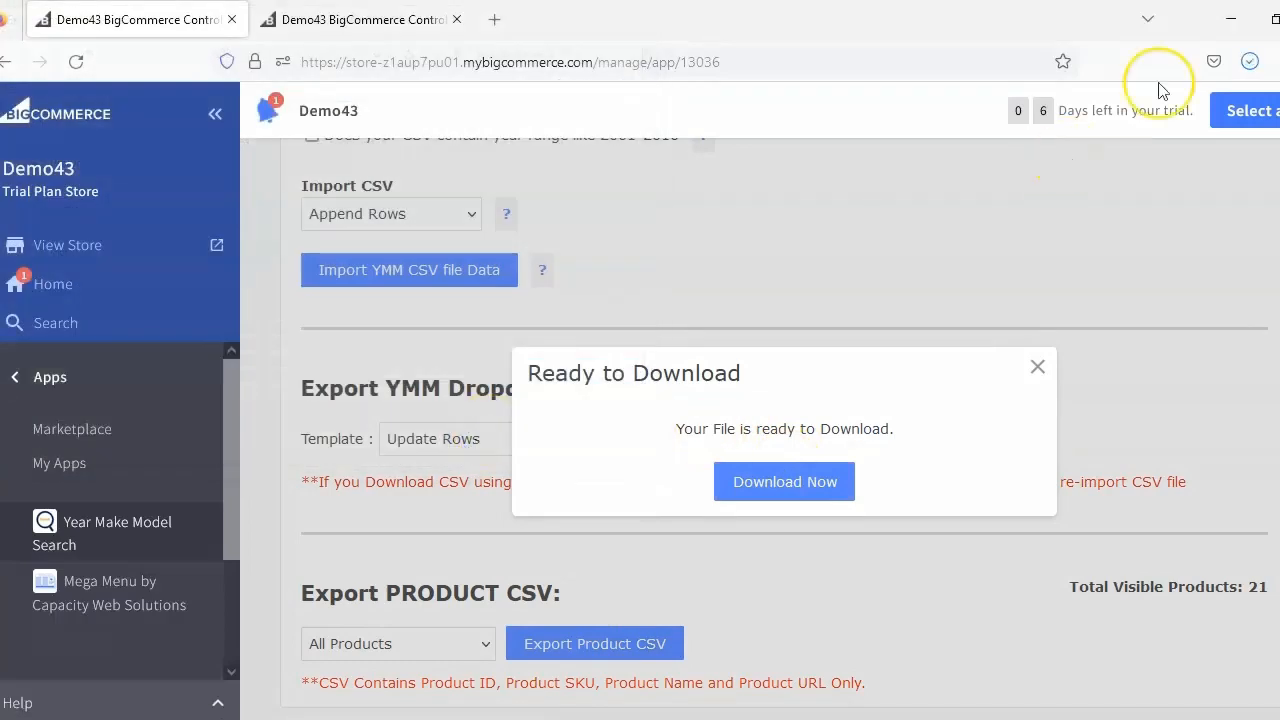
Open the exported z1aup7pu01_all_productIds file in Excel.
click(1249, 61)
click(1043, 118)
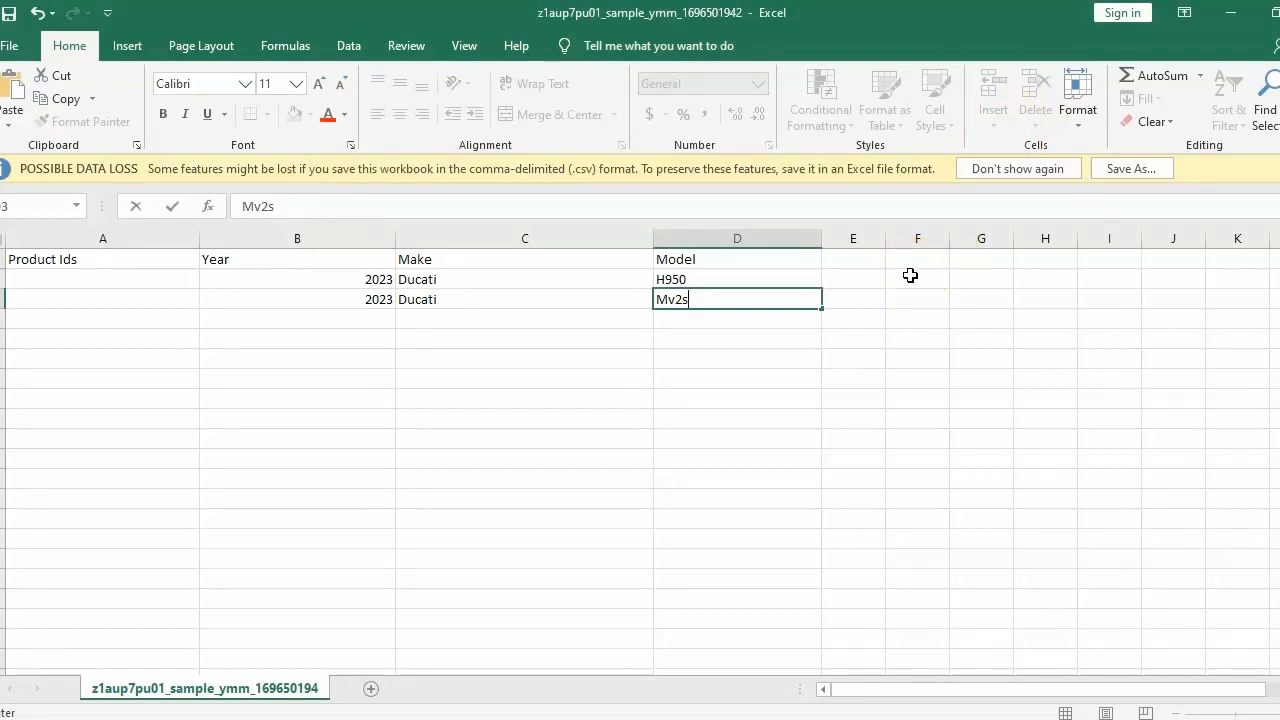
click(838, 473)
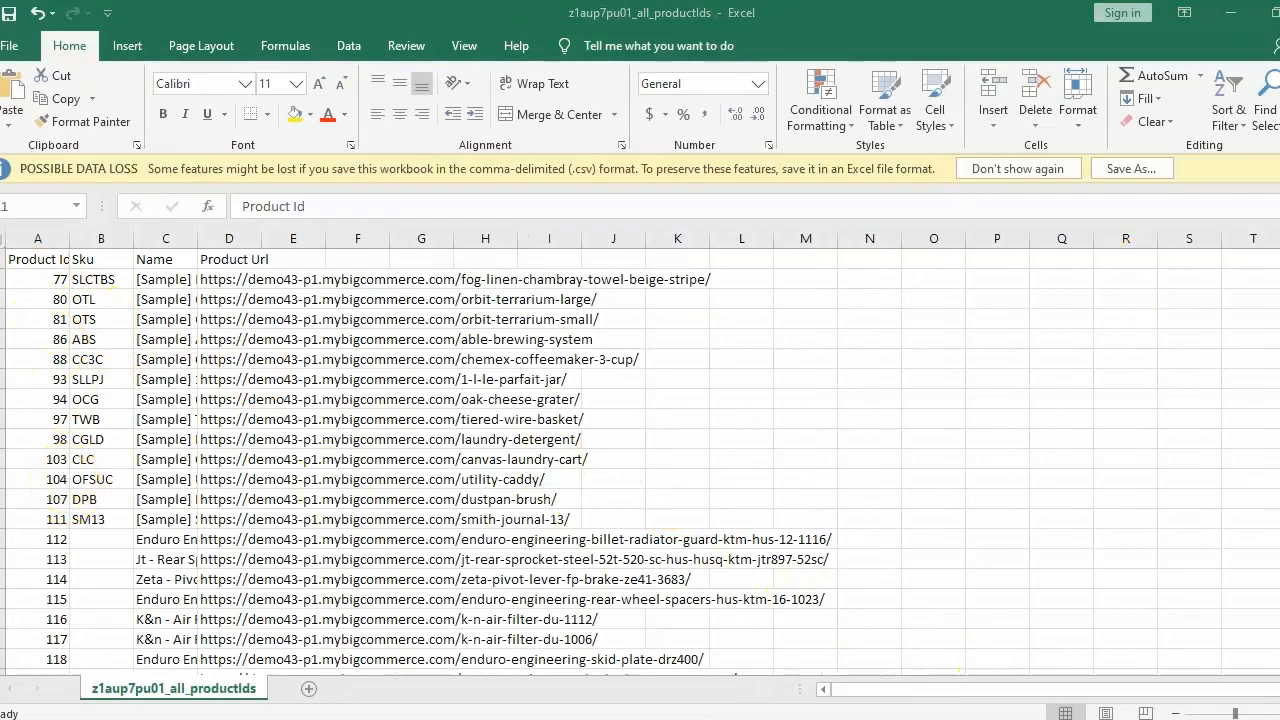
Look through the exported product list down to the end of its rows.
click(346, 596)
key(Down)
key(Down)
key(Down)
key(Down)
key(Down)
key(Down)
key(Down)
key(Down)
key(Down)
key(Down)
key(Down)
key(Down)
key(Down)
key(Down)
key(Down)
key(Down)
key(Down)
key(Down)
key(Down)
key(Down)
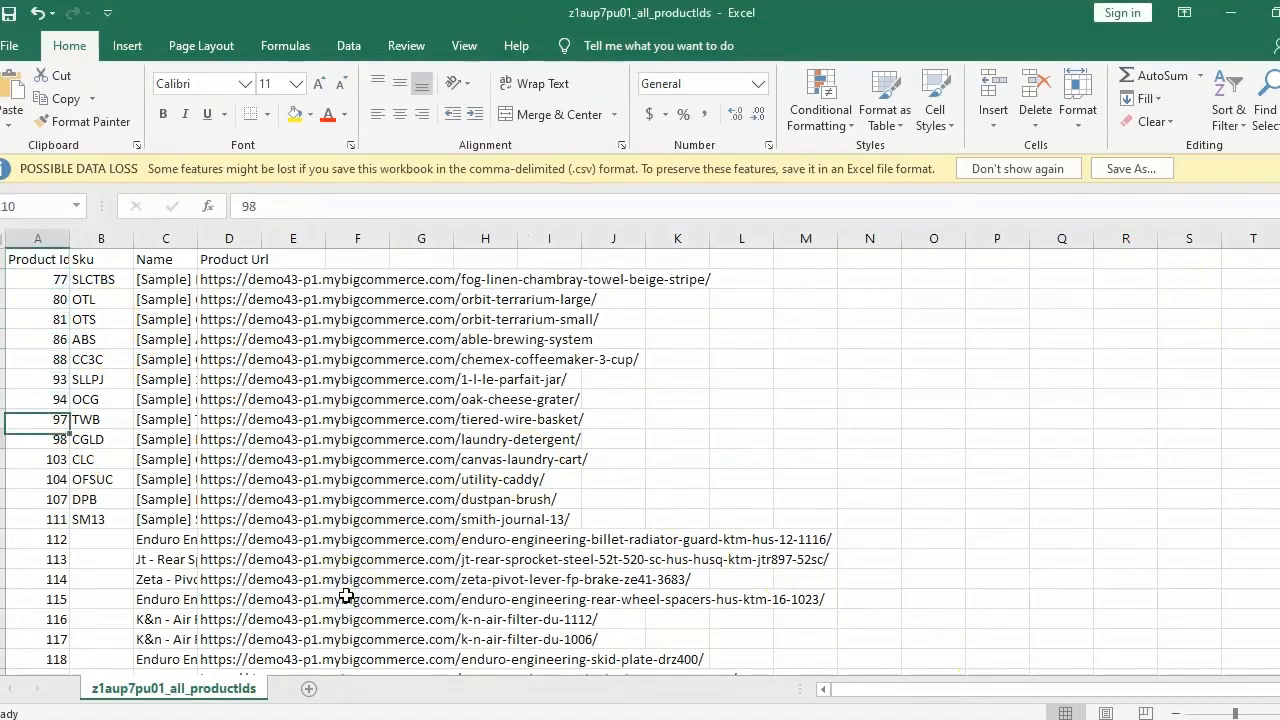
key(Down)
key(Down)
key(Down)
key(Down)
key(Down)
key(Down)
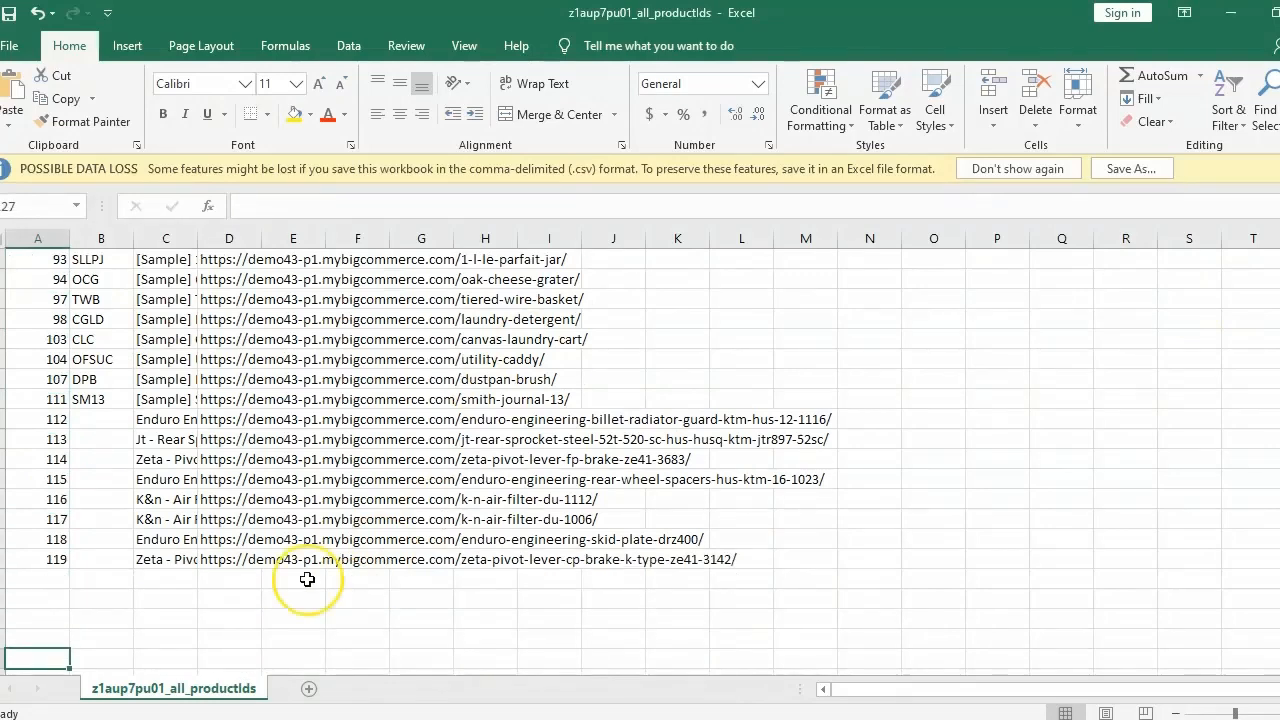
Widen the Name column and locate the product IDs of the two K&n air filters, DU-1112 and DU-1006.
drag(200, 238, 351, 245)
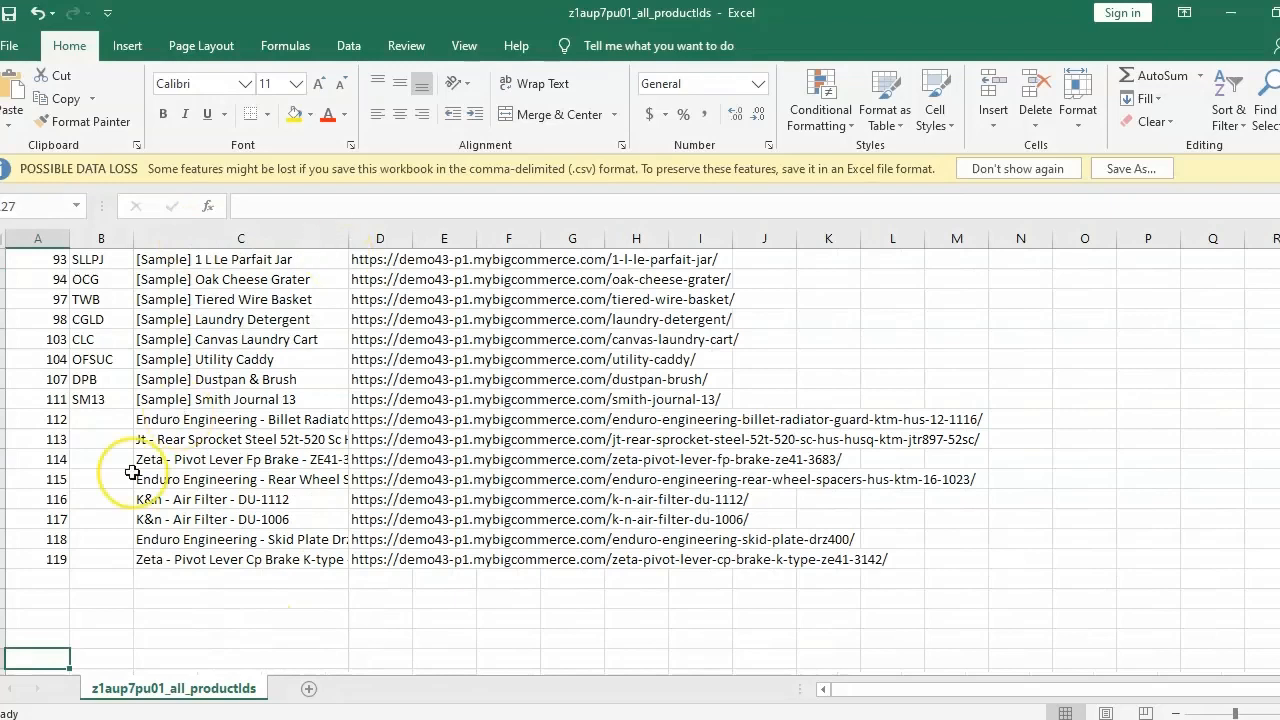
click(62, 500)
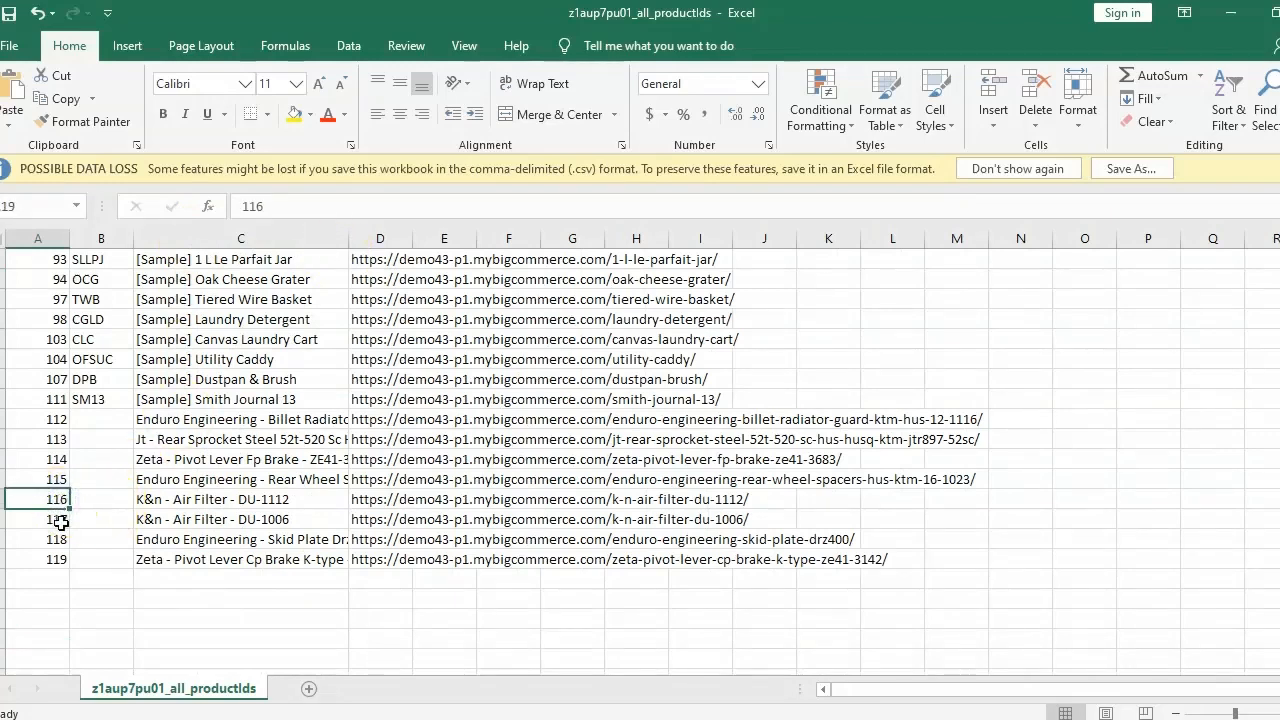
click(62, 520)
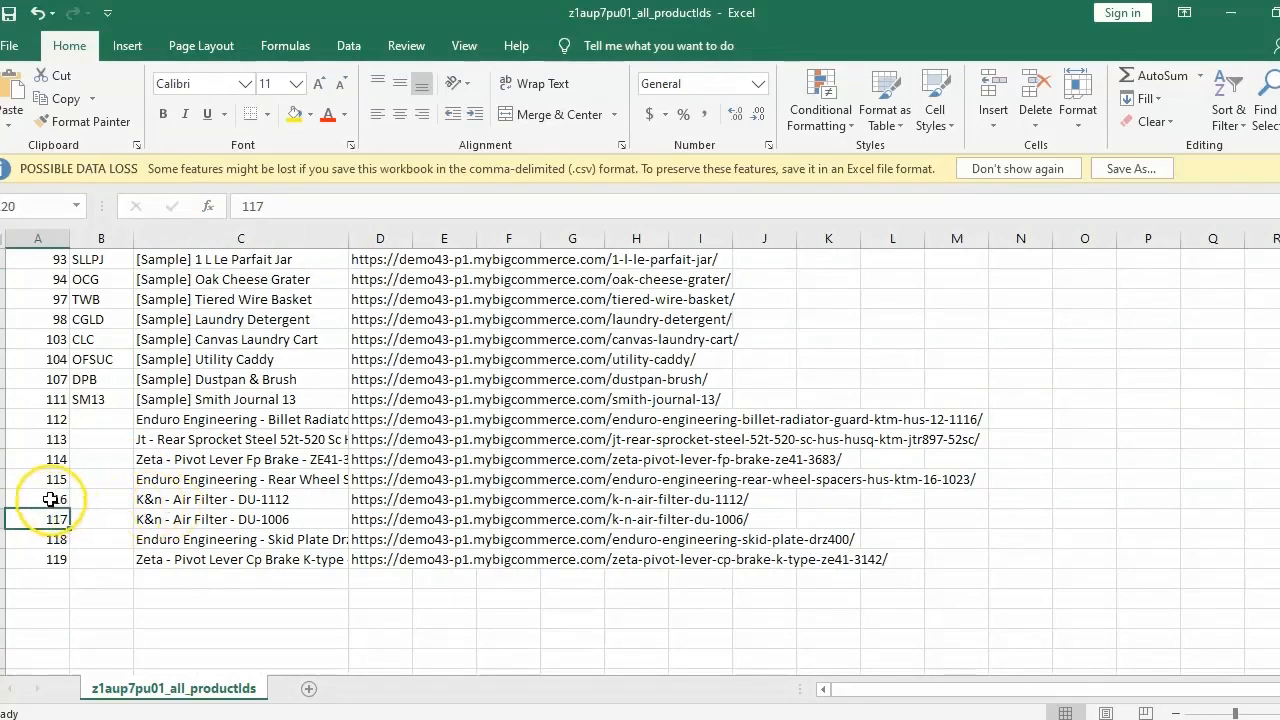
click(50, 499)
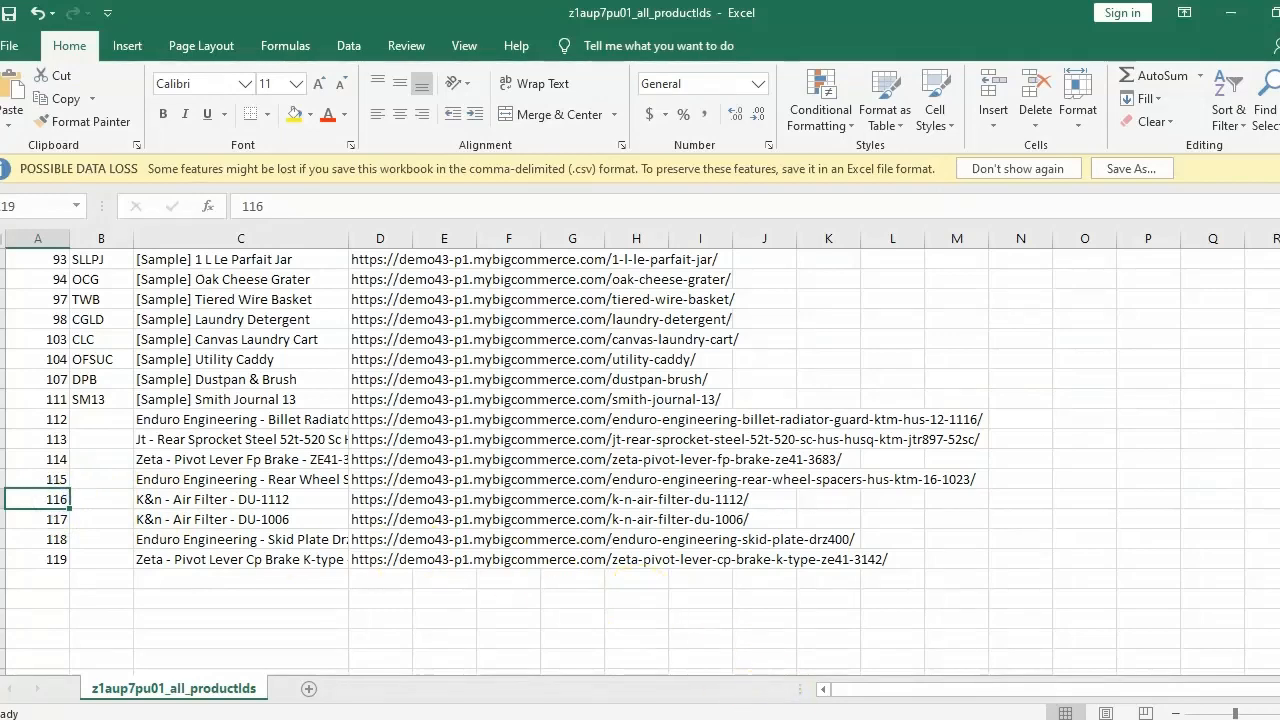
In the sample YMM spreadsheet, enter product ID 116 for the H950 row and 117 for the Mv2s row.
click(771, 674)
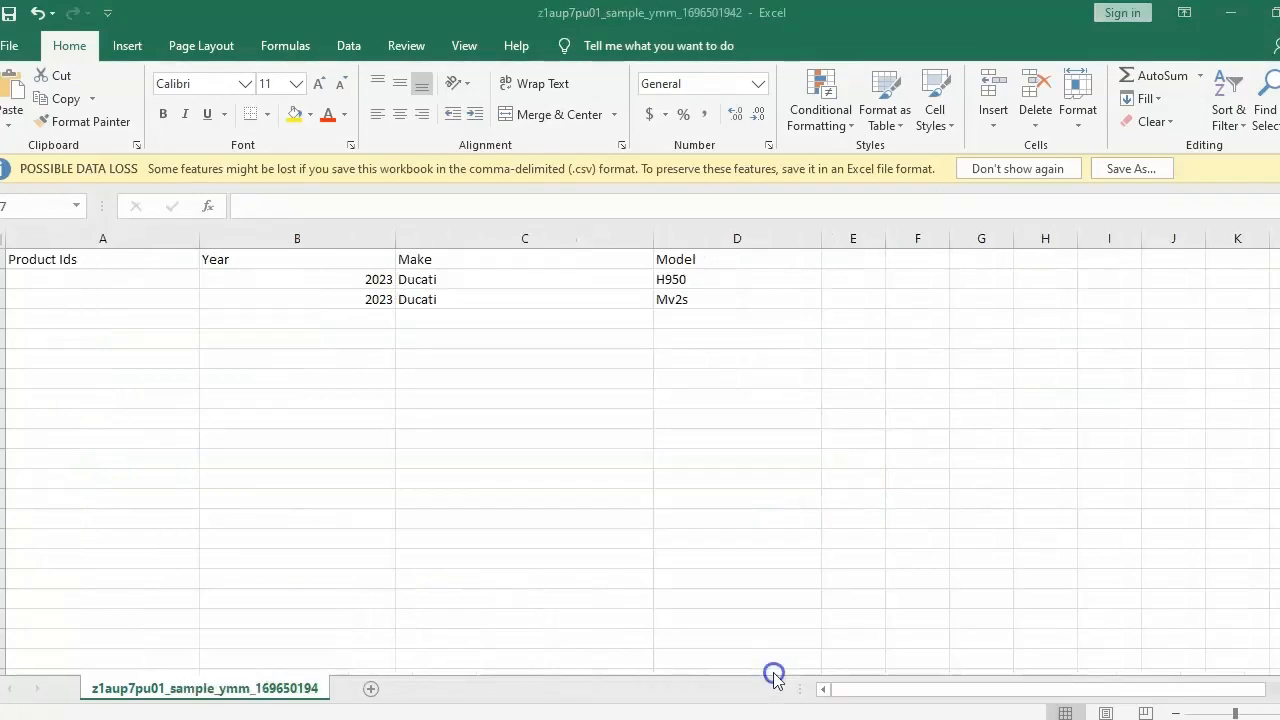
click(125, 281)
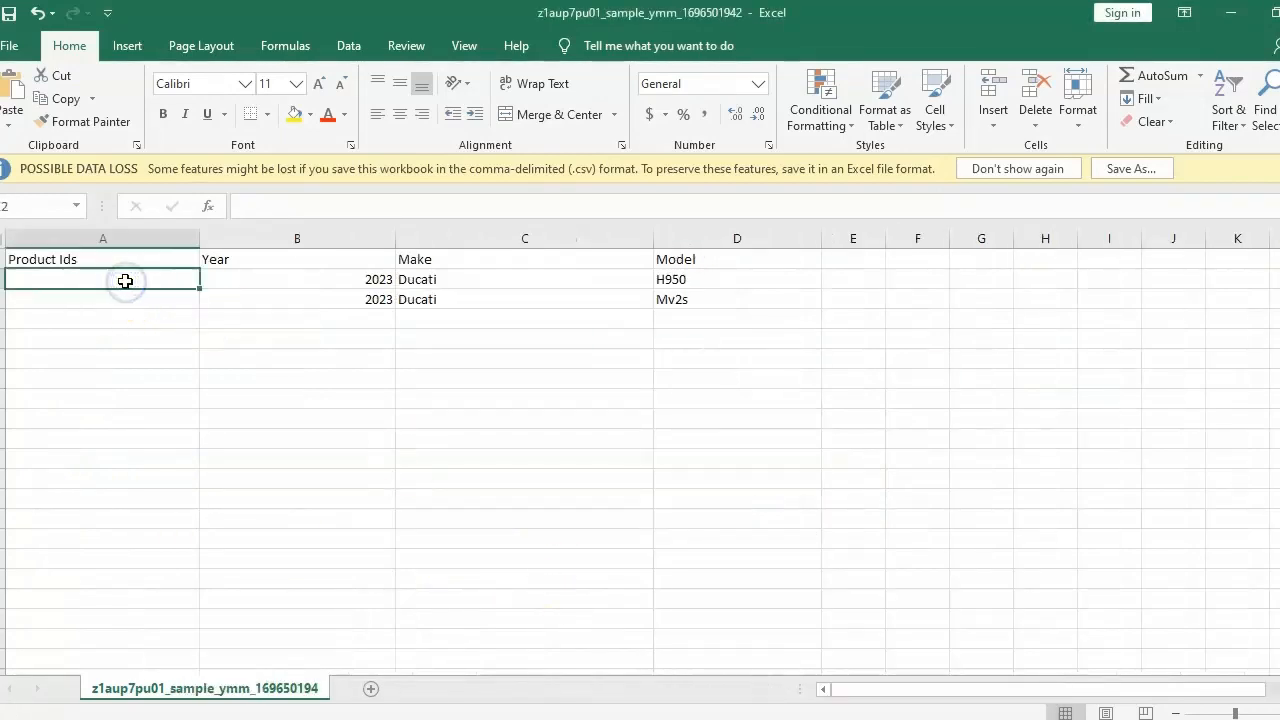
text(116)
click(124, 300)
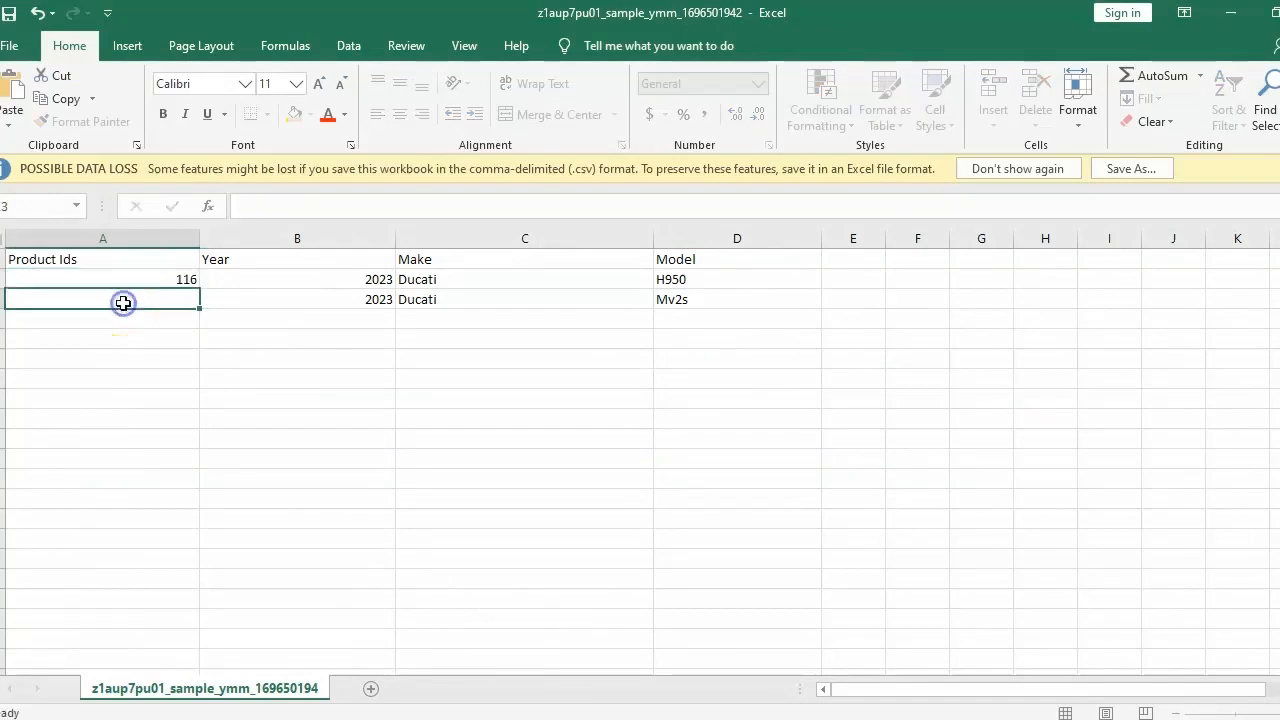
text(11)
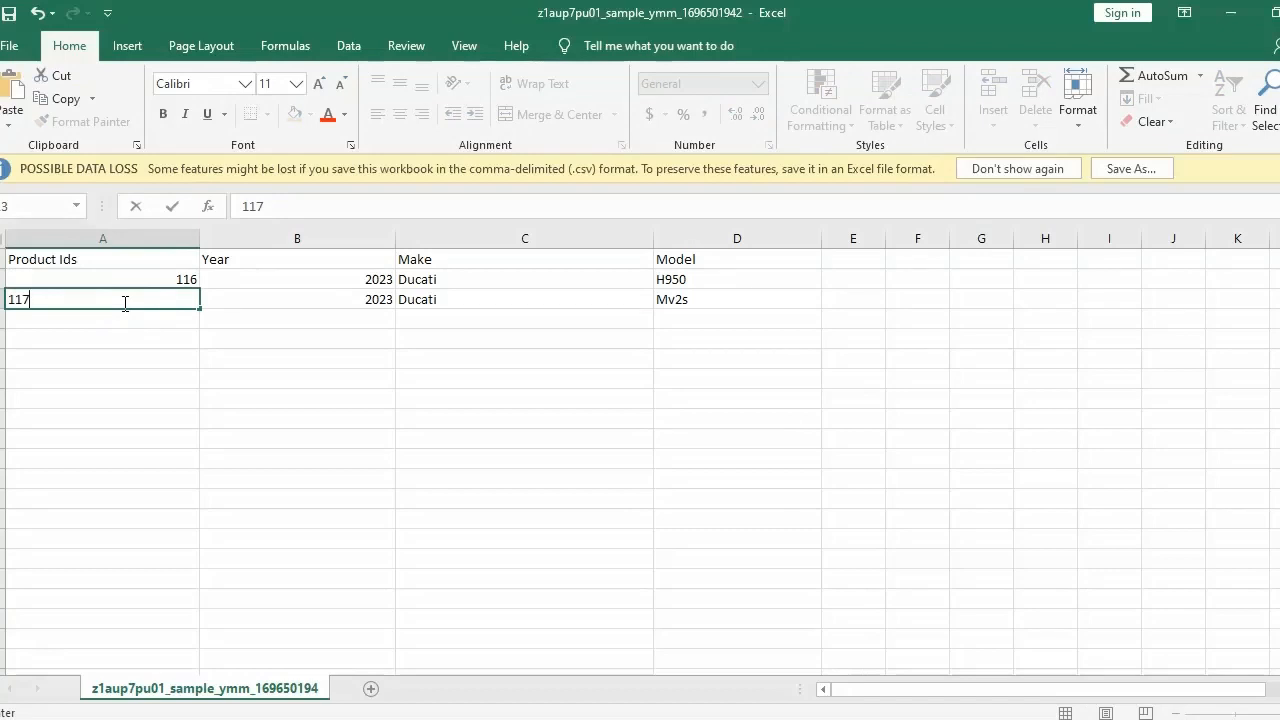
text(7)
click(384, 362)
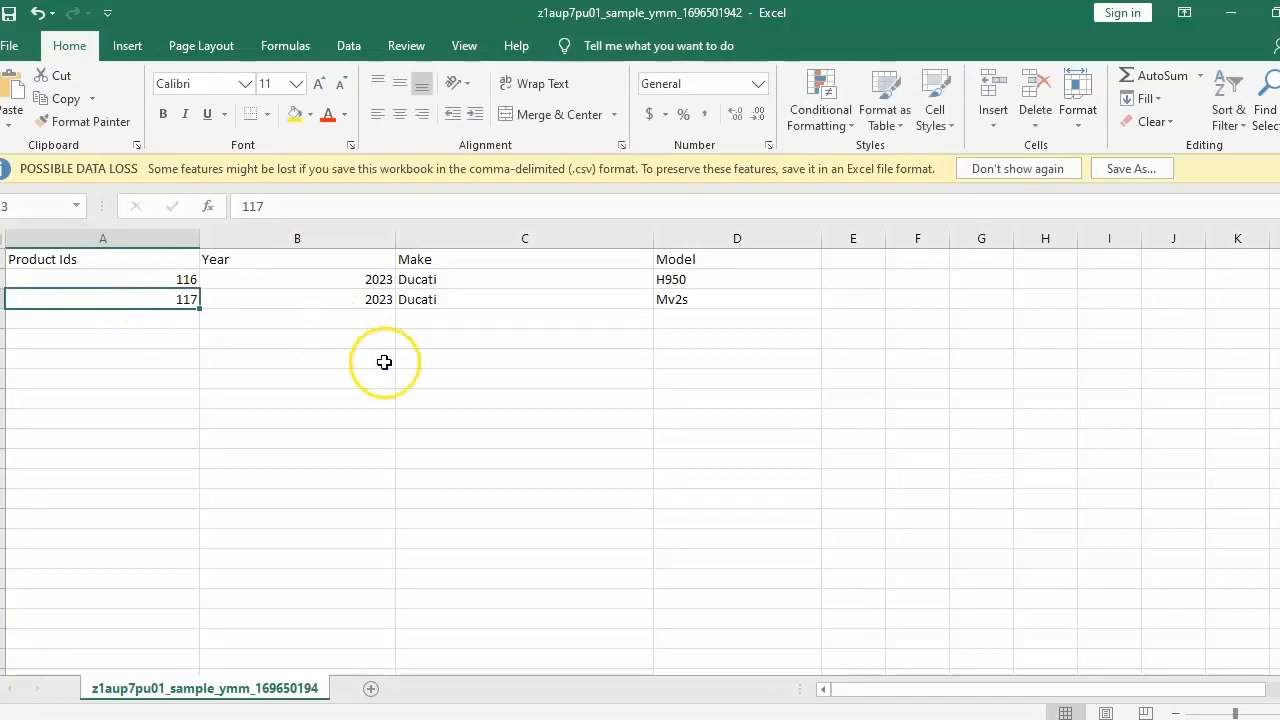
key(alt+Tab)
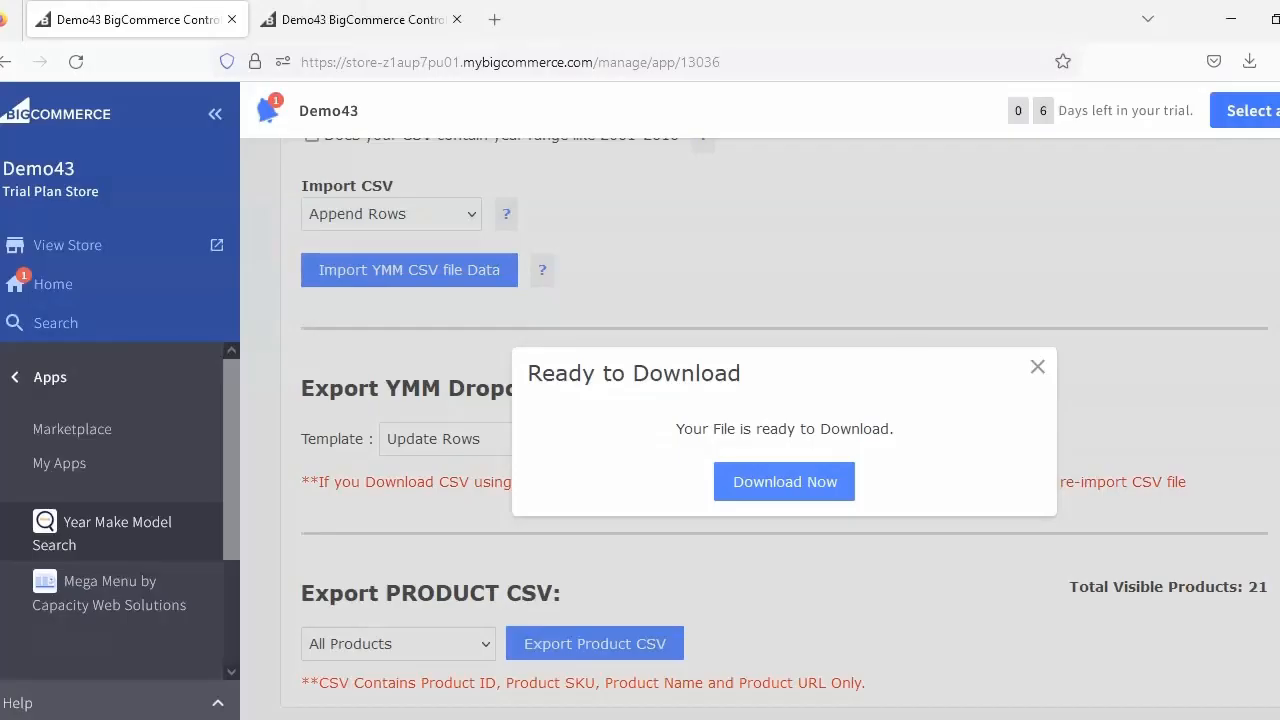
click(1038, 367)
scroll(760, 420, up, 3)
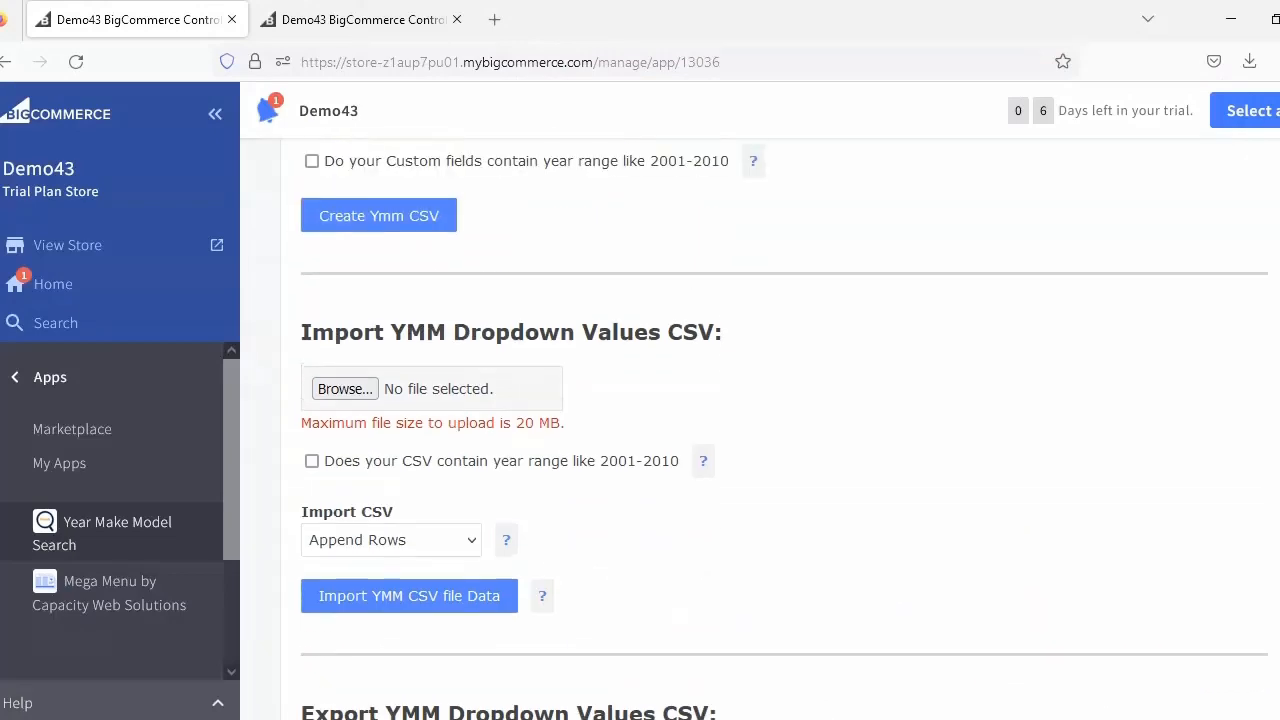
click(348, 392)
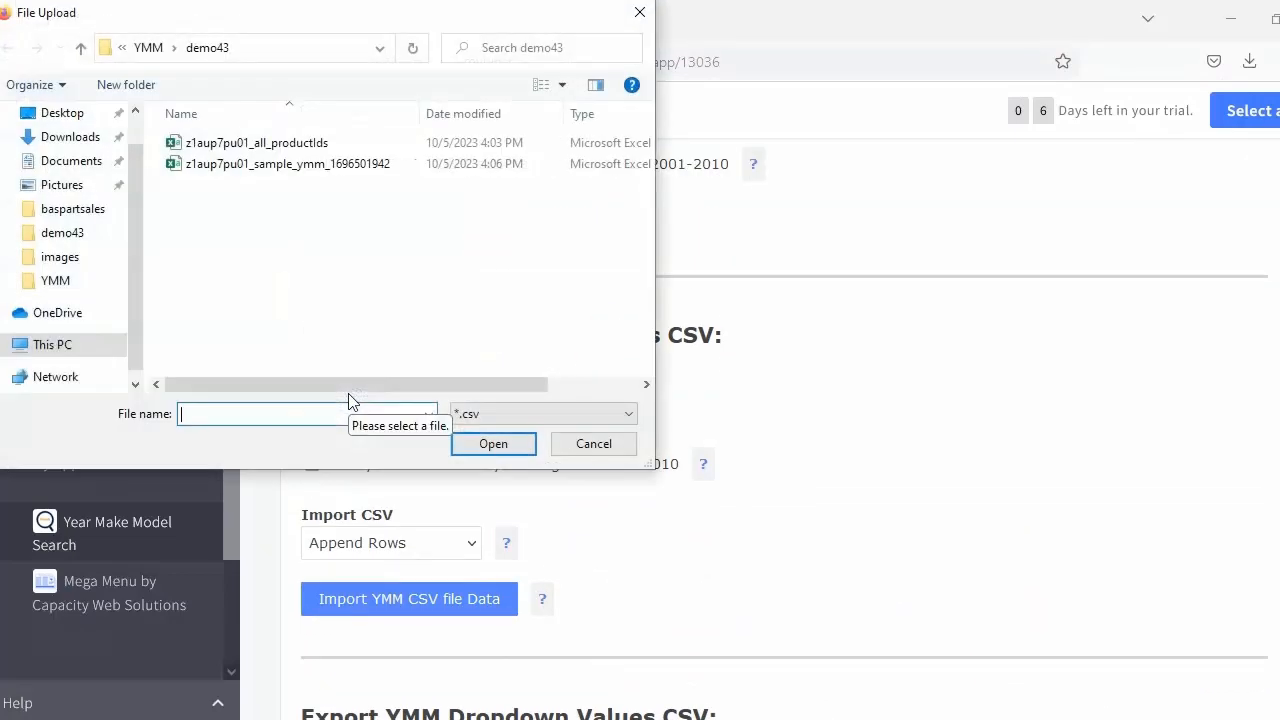
double_click(312, 165)
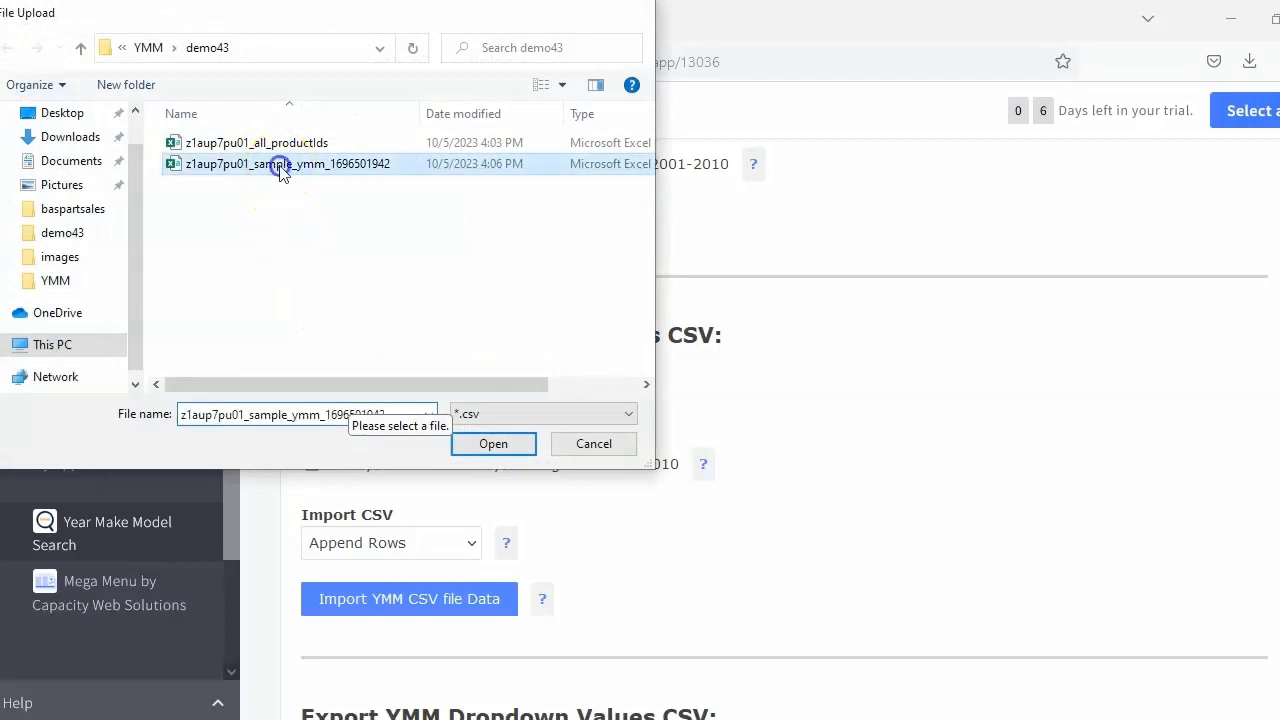
click(381, 606)
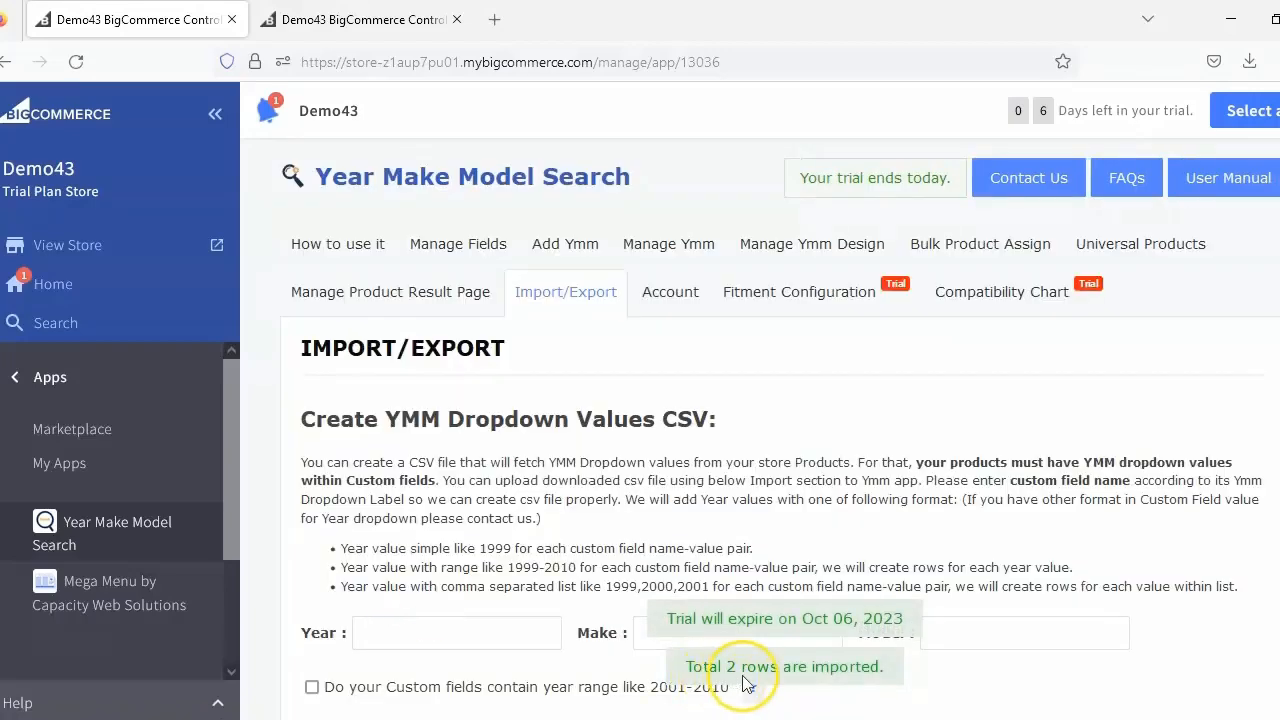
Check the imported Ducati rows among the managed YMM records, opening and closing the product list of the H950 row.
click(668, 243)
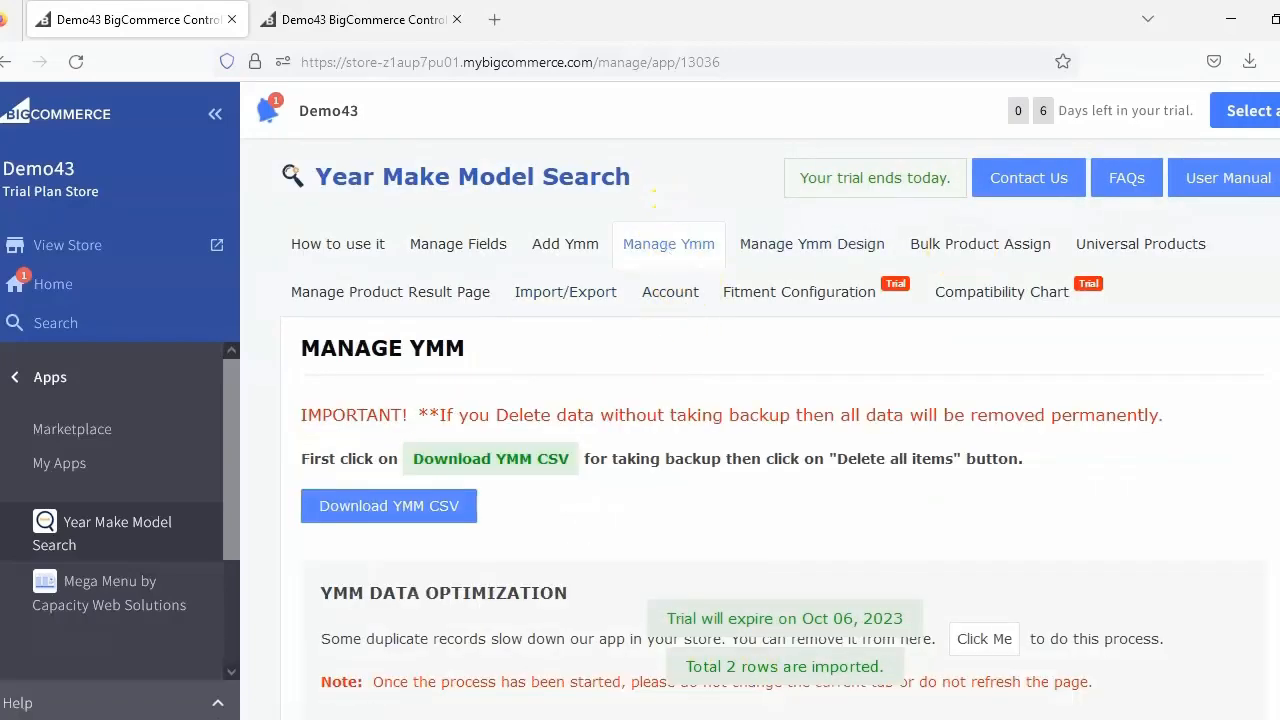
scroll(429, 500, down, 10)
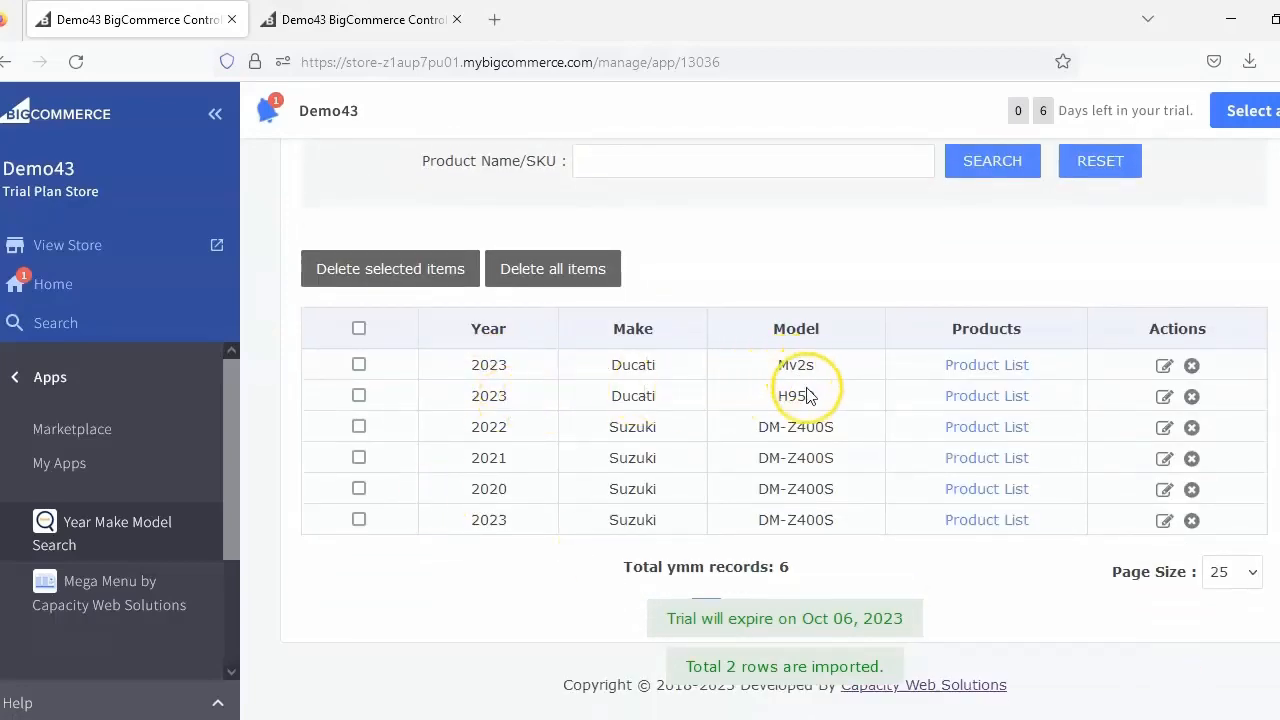
click(966, 398)
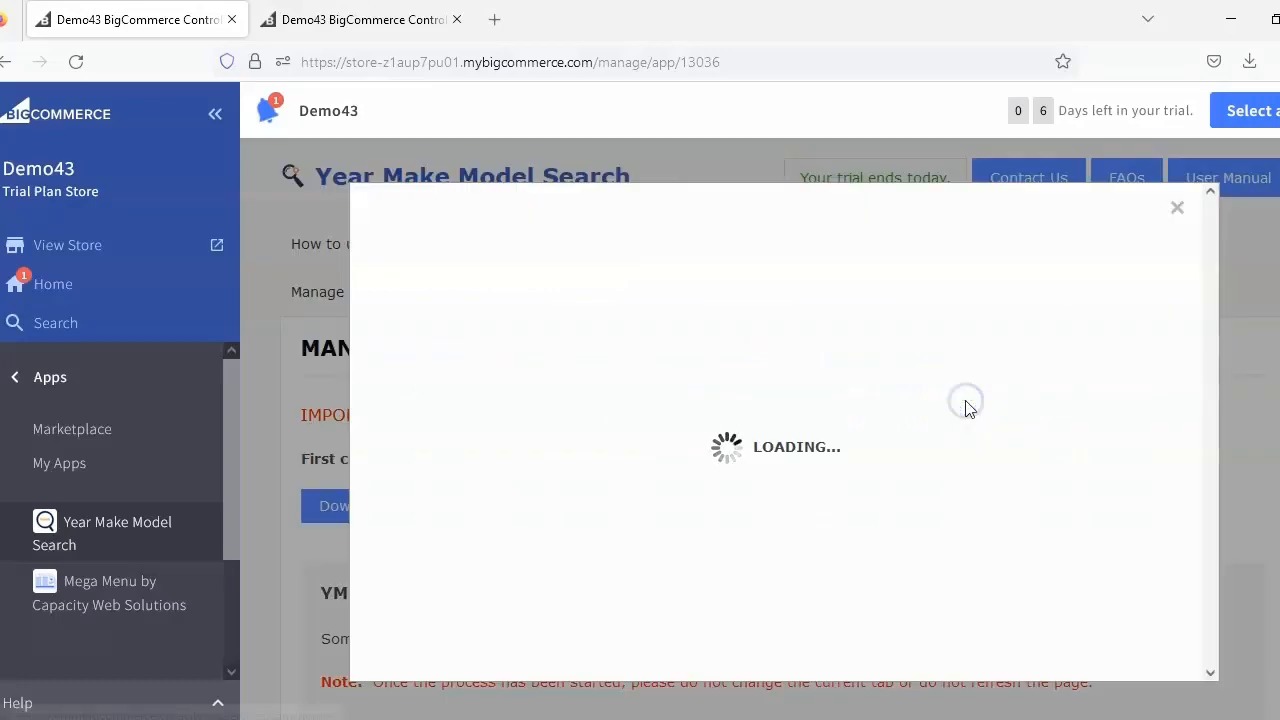
click(1176, 208)
scroll(760, 430, down, 10)
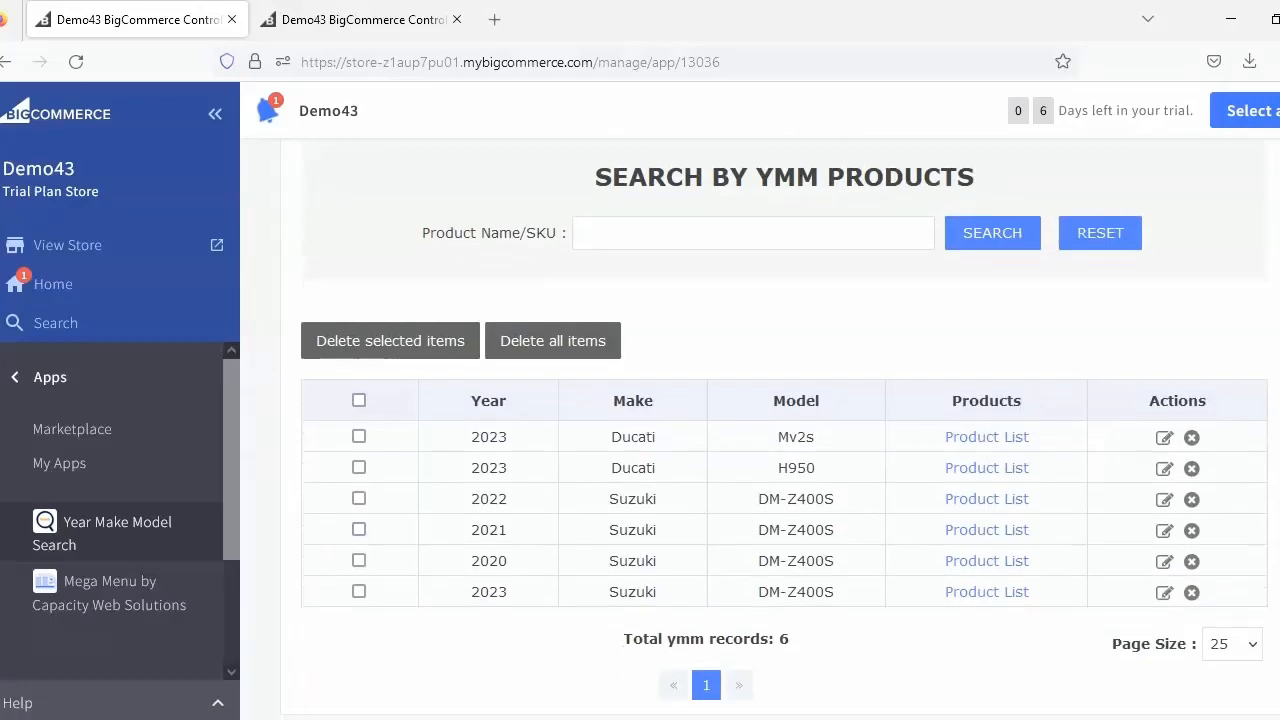
scroll(760, 430, down, 1)
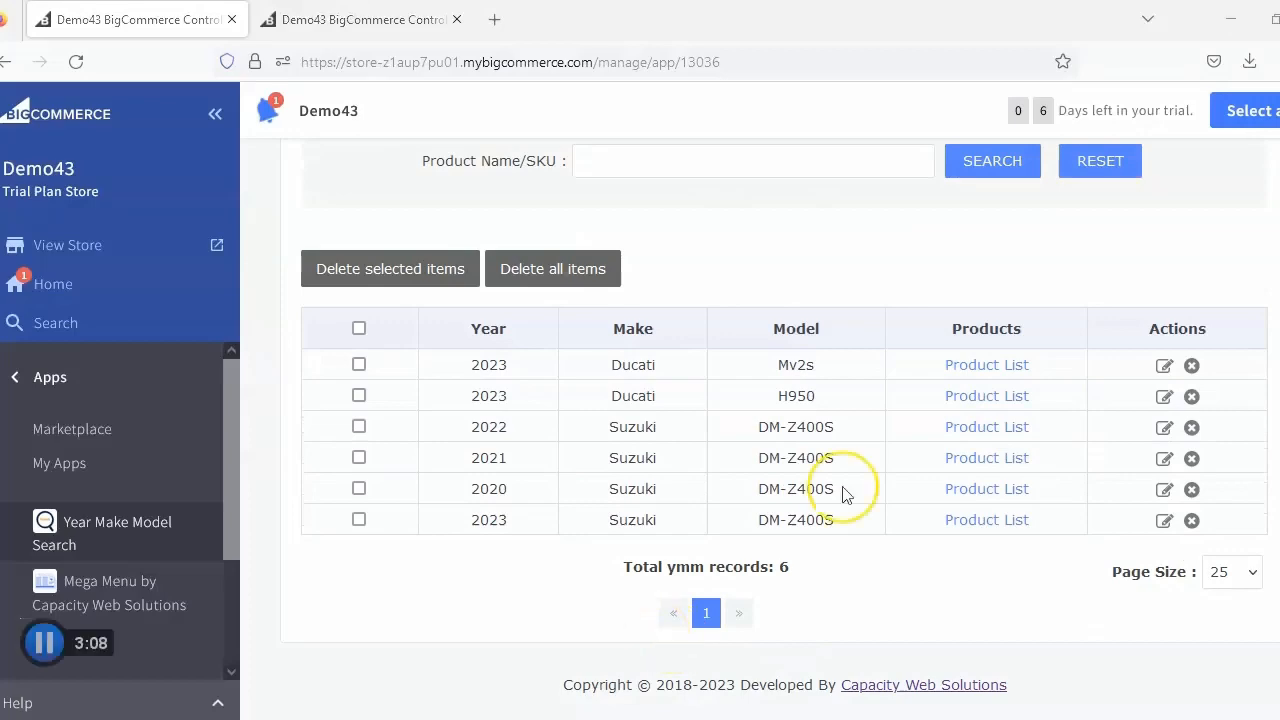
In the YMM CSV import settings, mark the CSV as containing year ranges and choose Year as the range field.
scroll(760, 430, up, 5)
scroll(560, 330, up, 5)
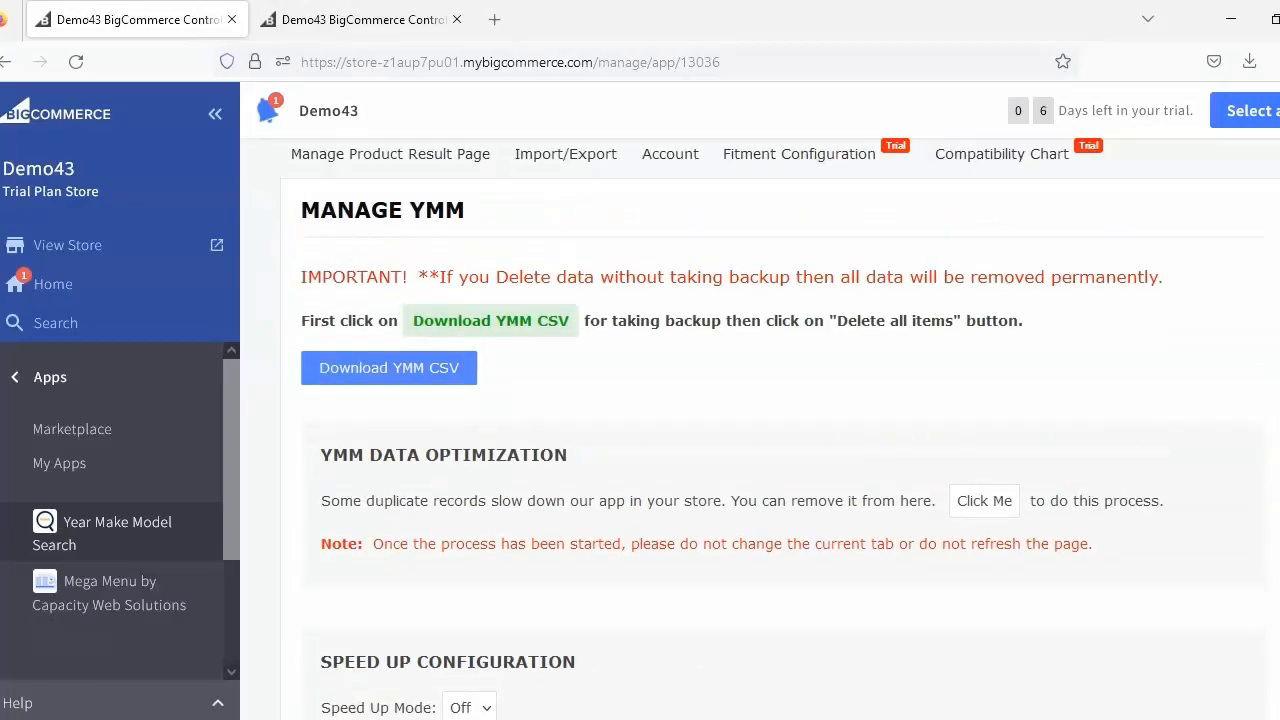
click(559, 294)
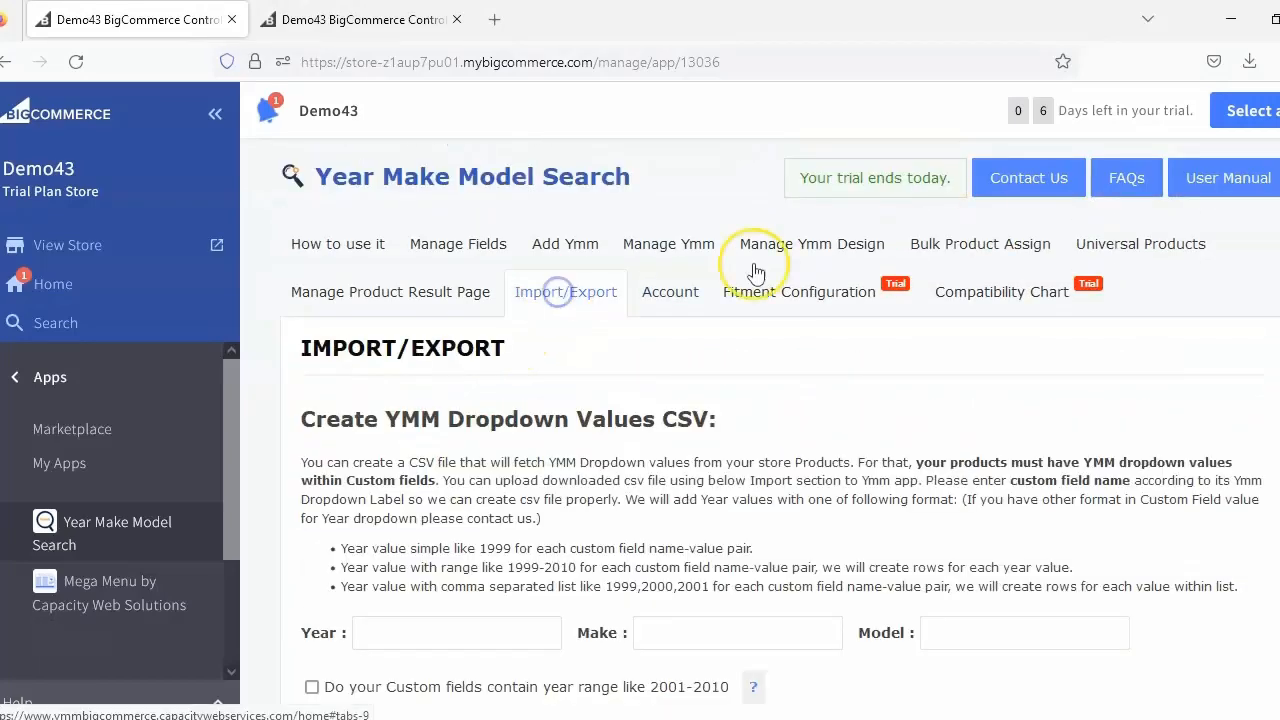
scroll(760, 430, down, 4)
scroll(760, 430, down, 1)
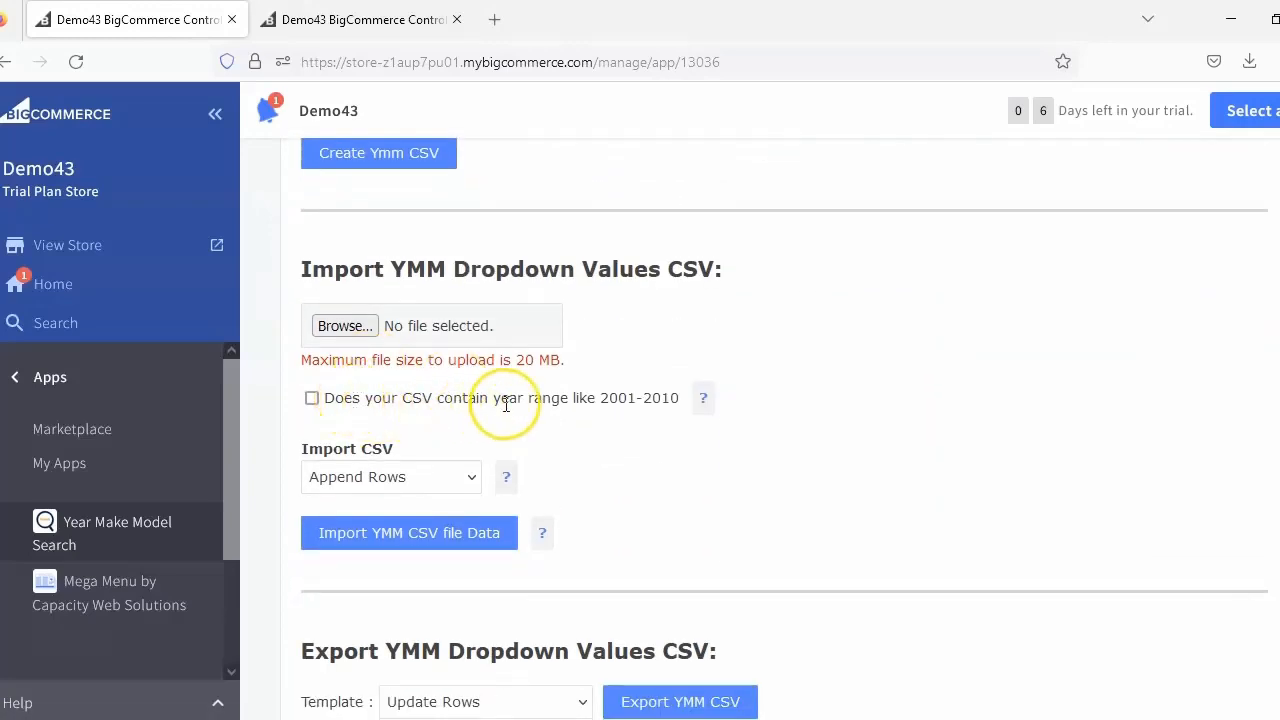
click(312, 398)
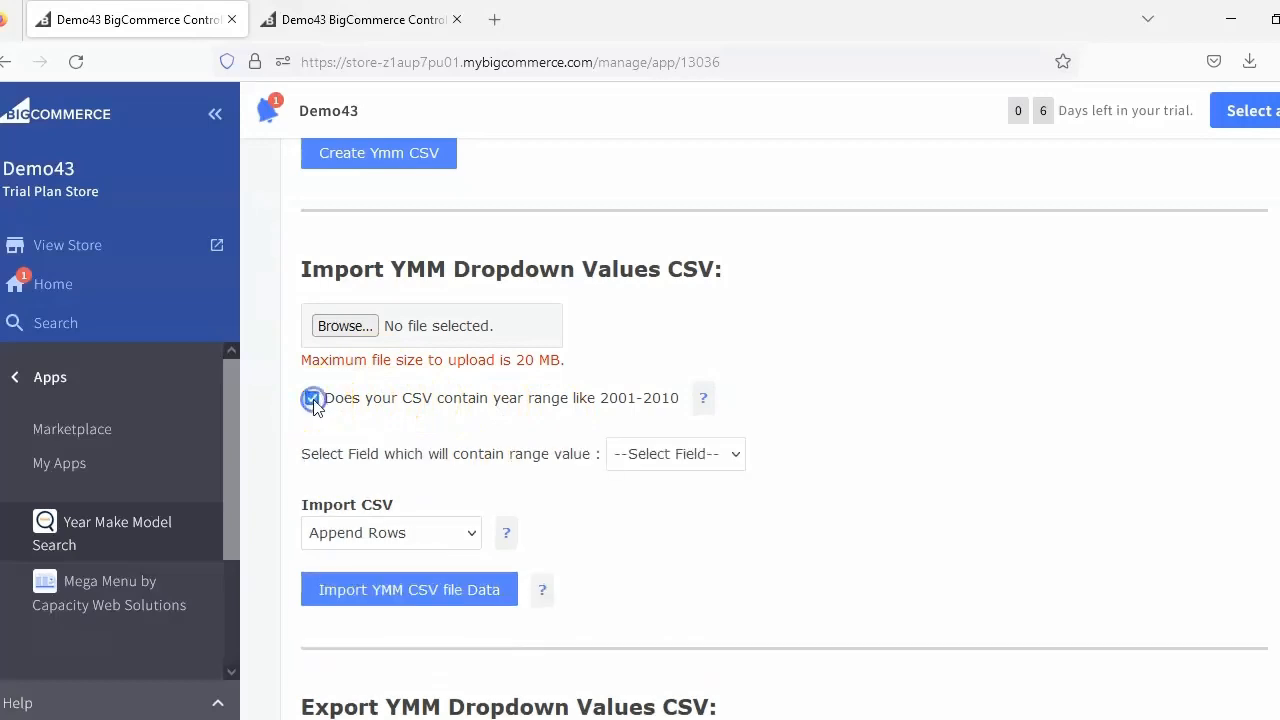
click(640, 456)
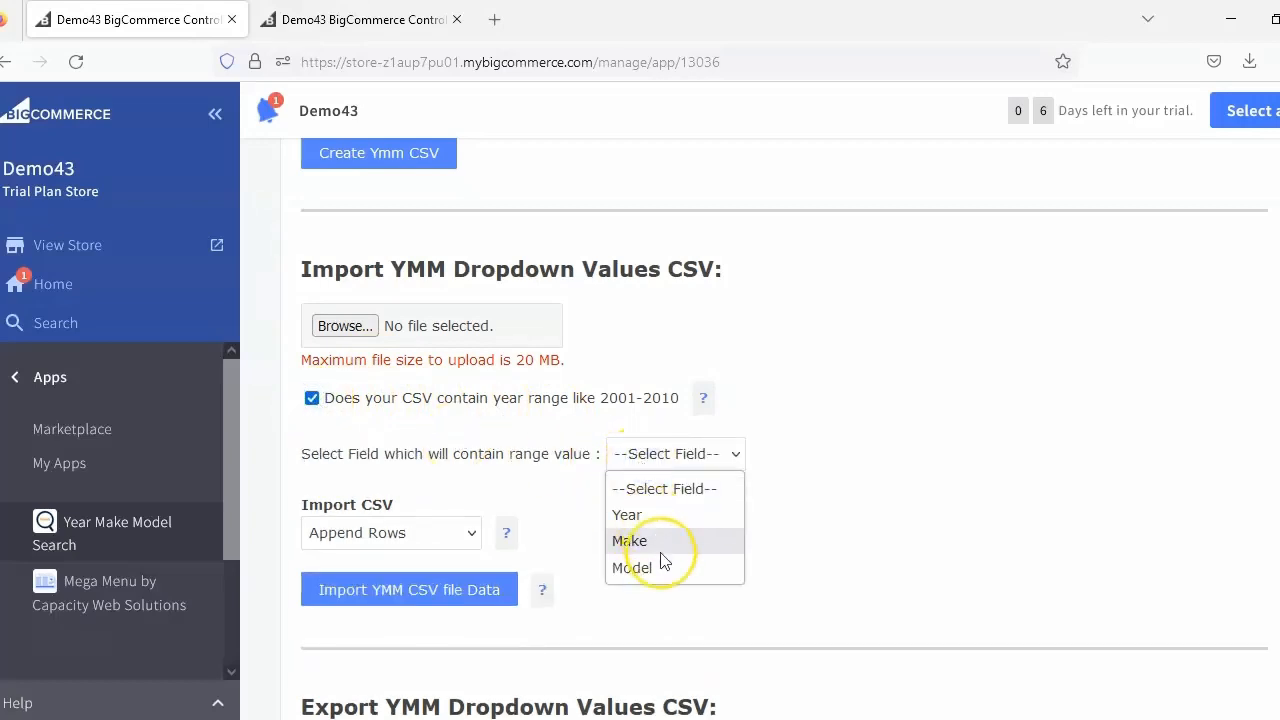
click(658, 518)
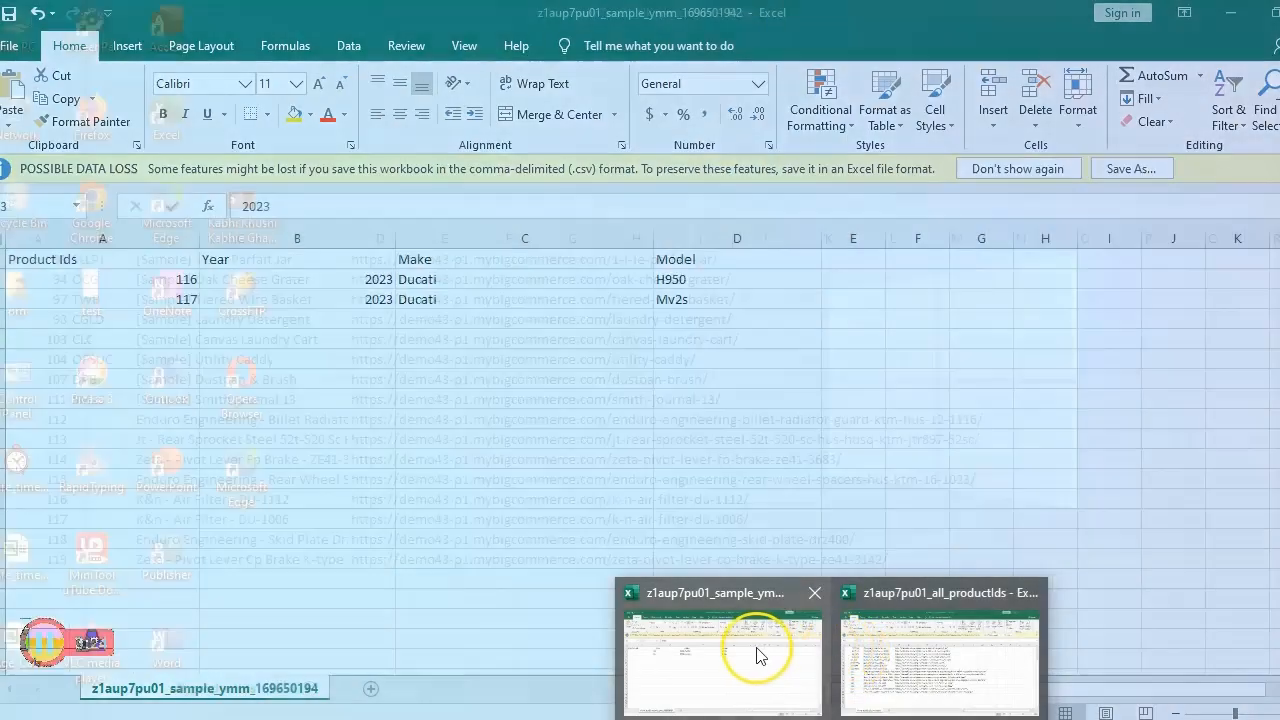
Switch to the sample YMM spreadsheet in Excel and set the Year of both vehicle rows to 2020-2023.
click(752, 650)
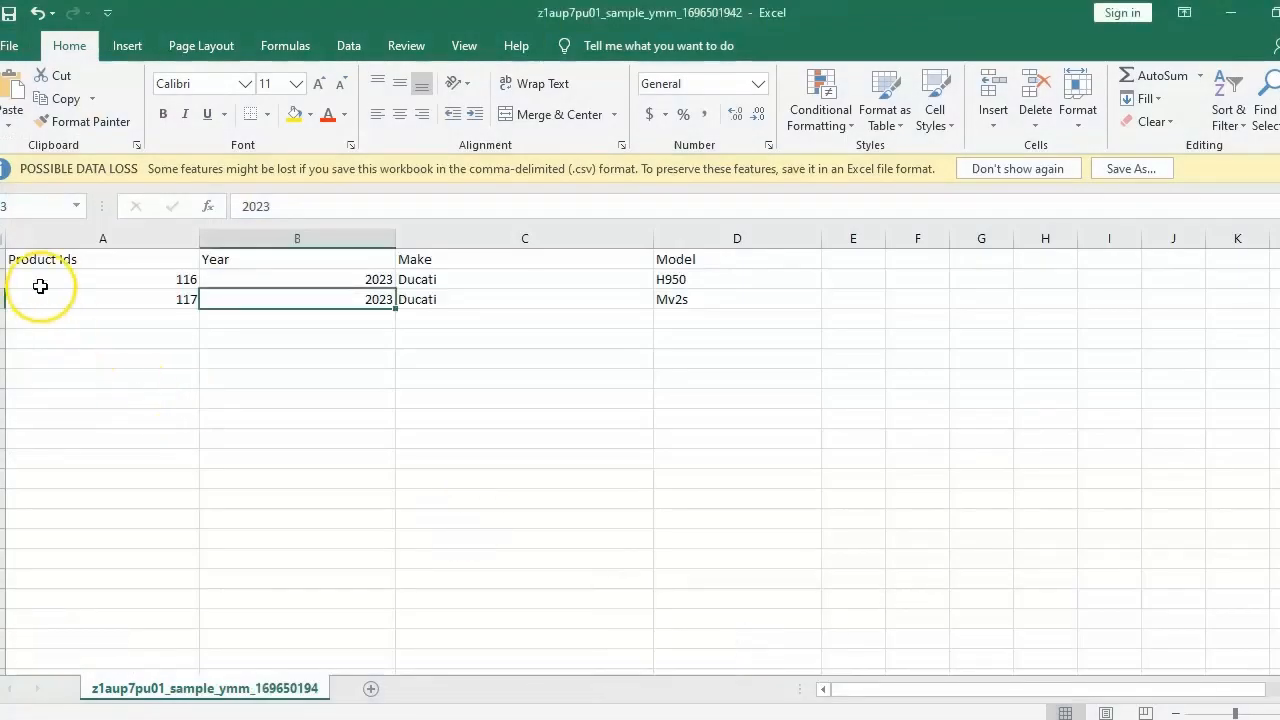
double_click(338, 280)
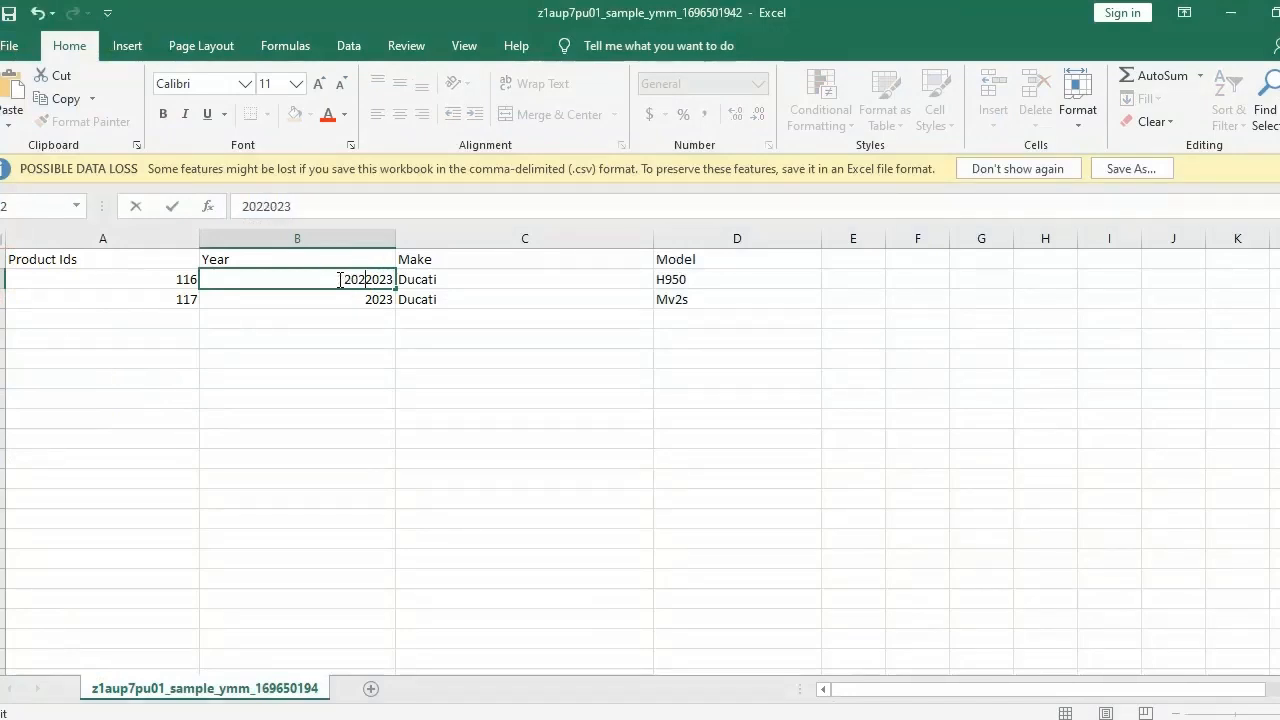
click(345, 297)
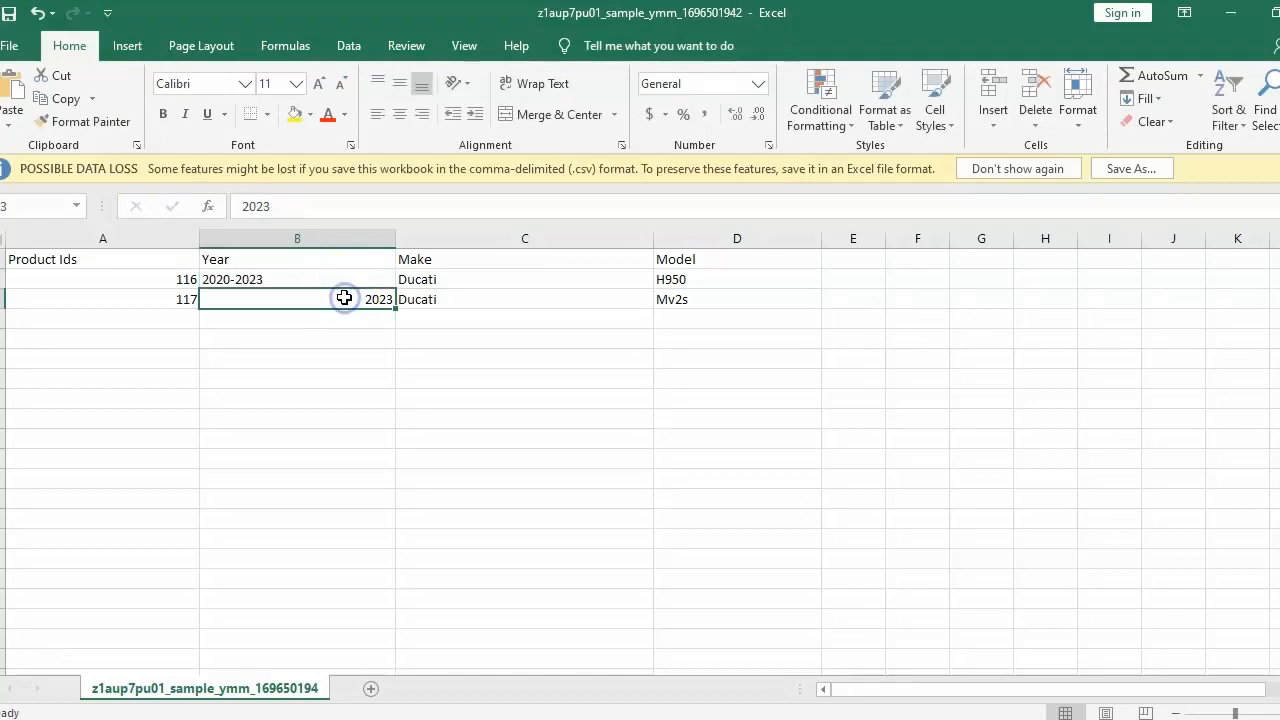
text(2020-)
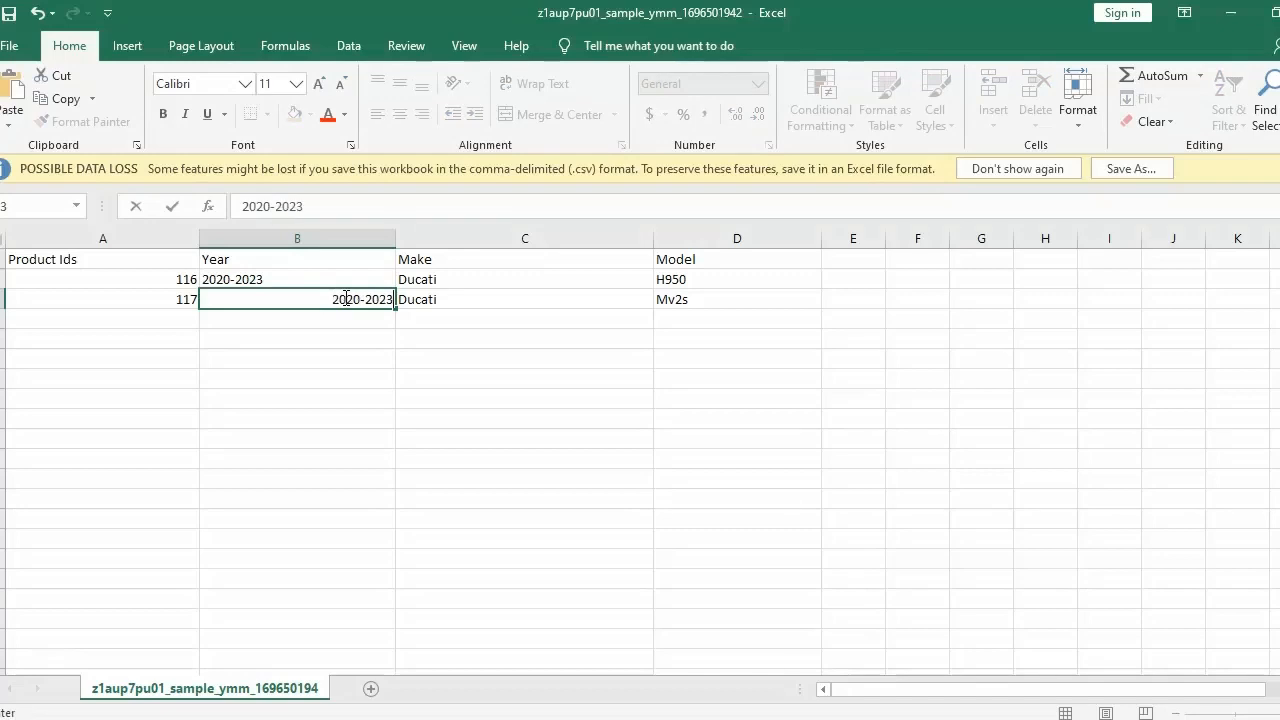
Replace the Make in both vehicle rows with KTM.
click(466, 276)
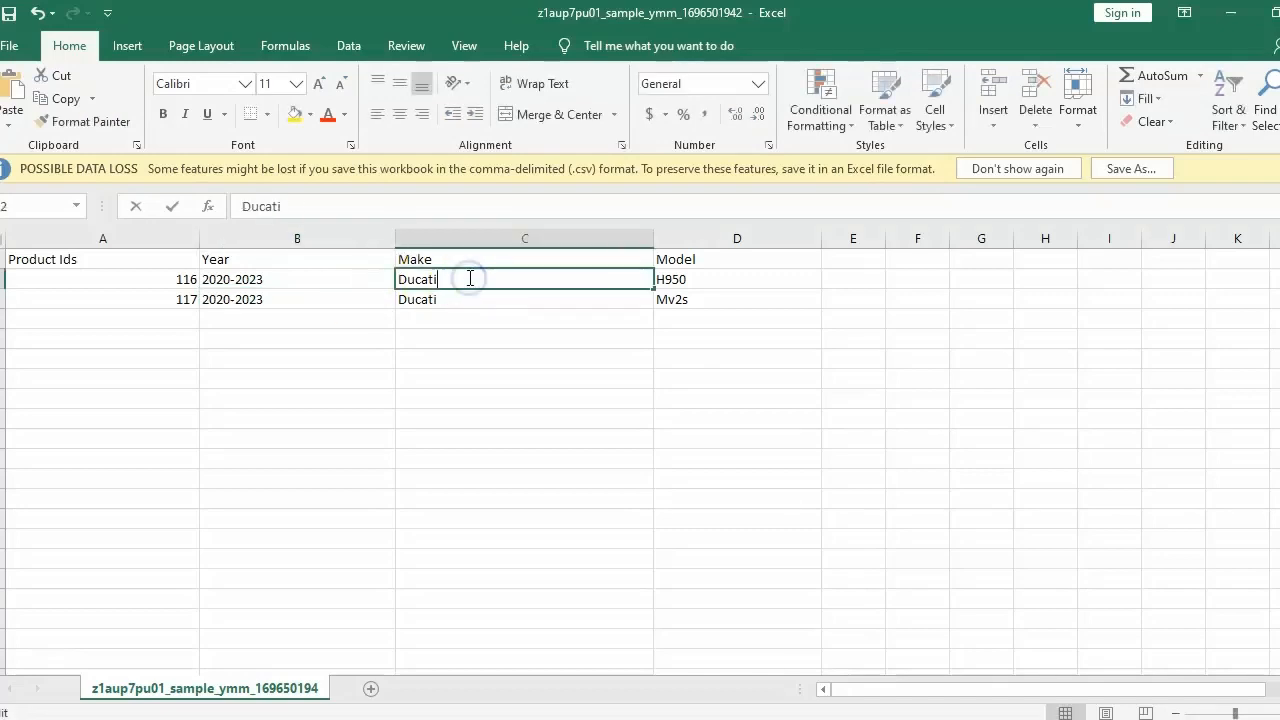
double_click(470, 279)
key(BackSpace)
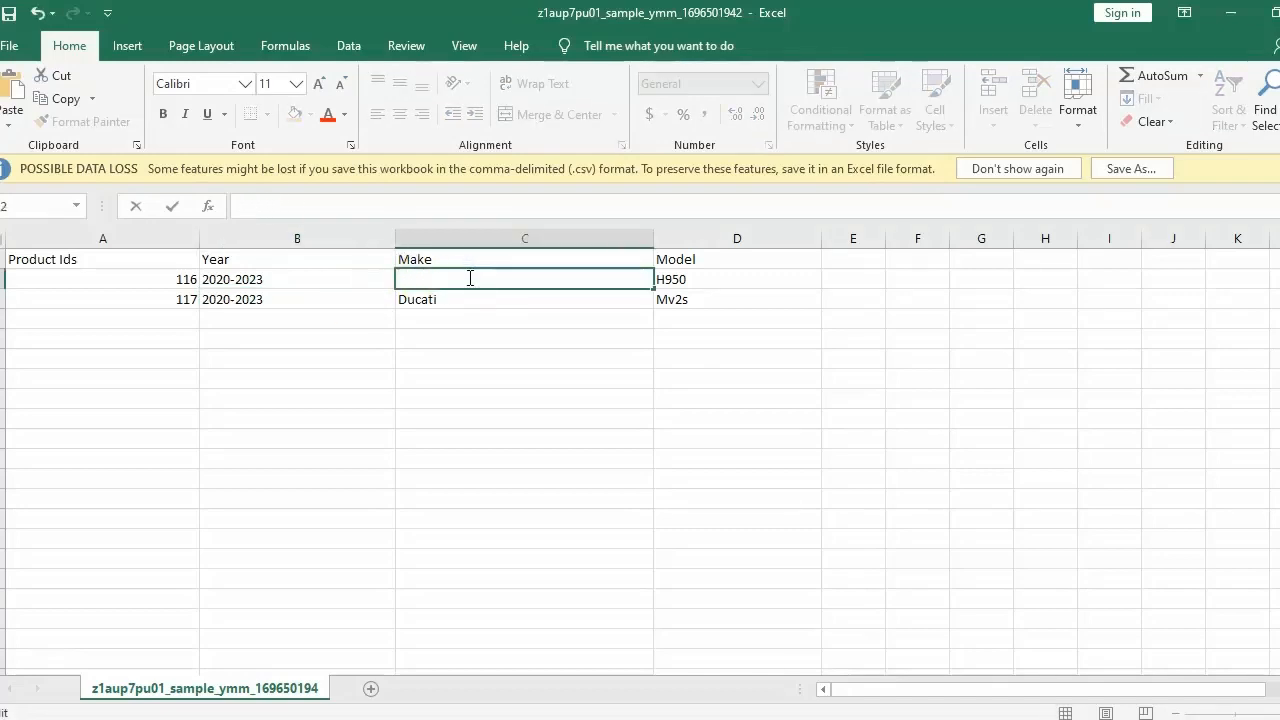
double_click(474, 297)
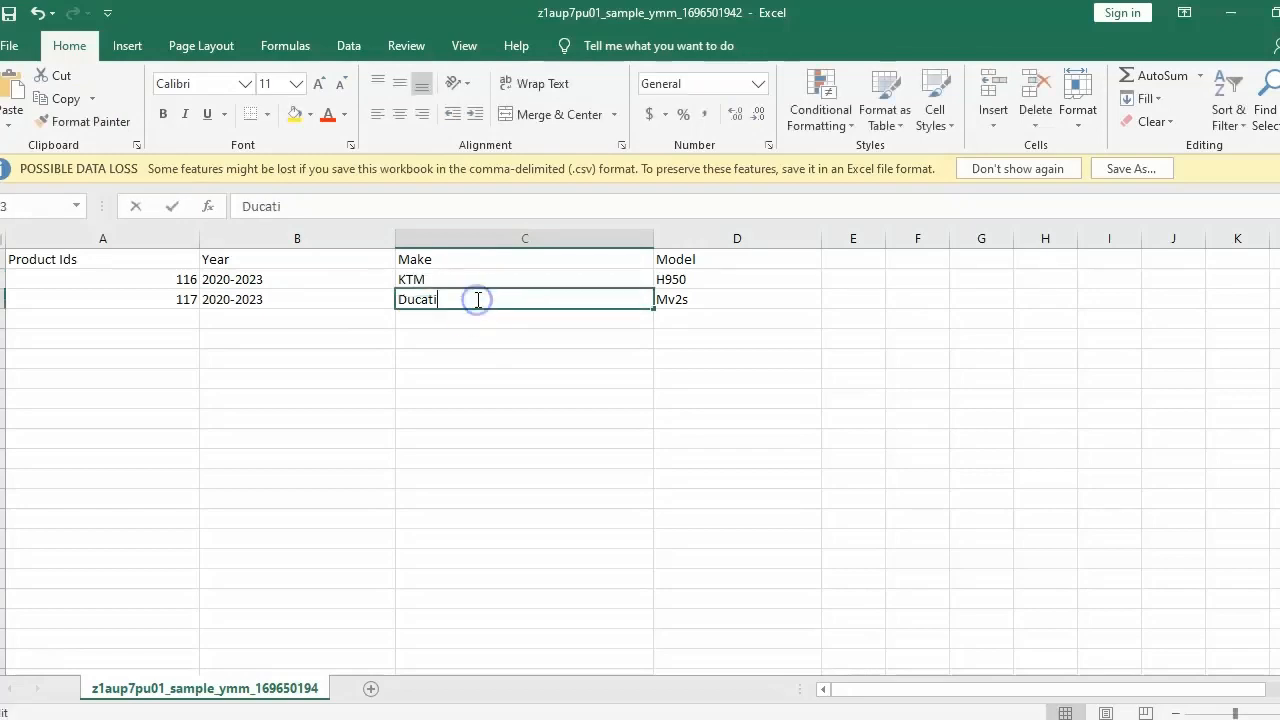
key(BackSpace)
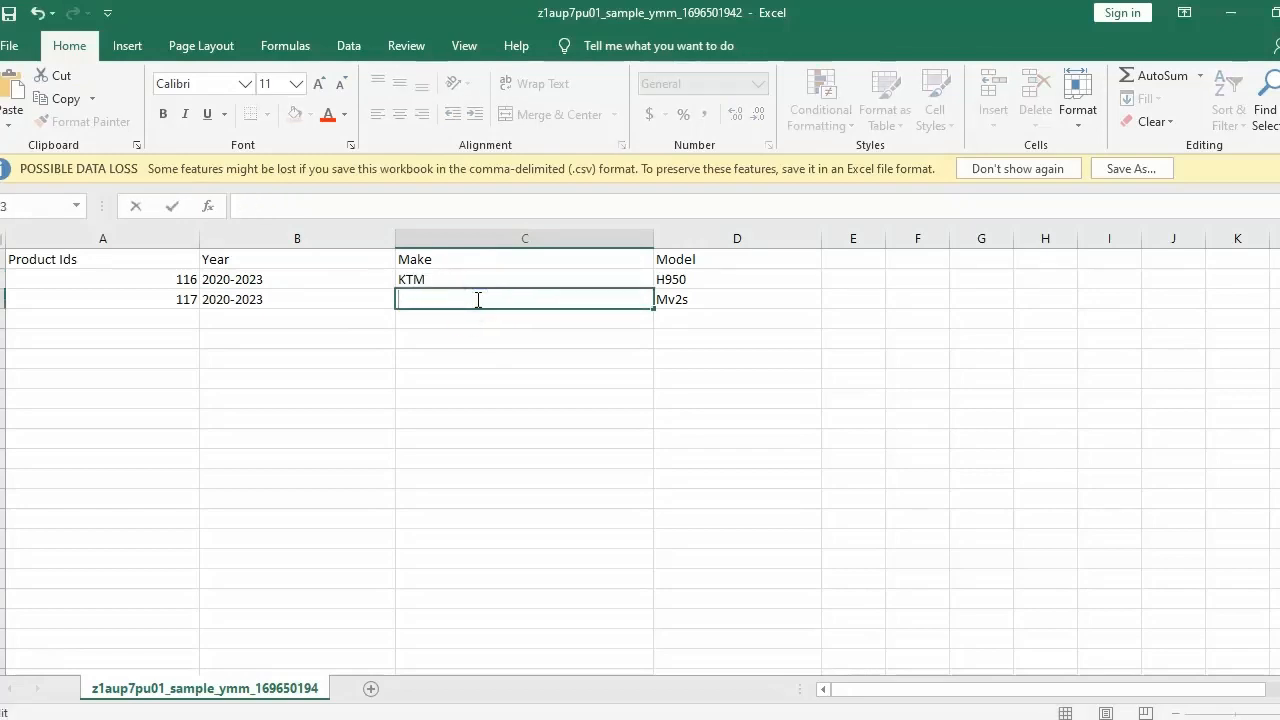
Set the Model to 50 SX for product 116 and to 125 SX for product 117.
click(670, 280)
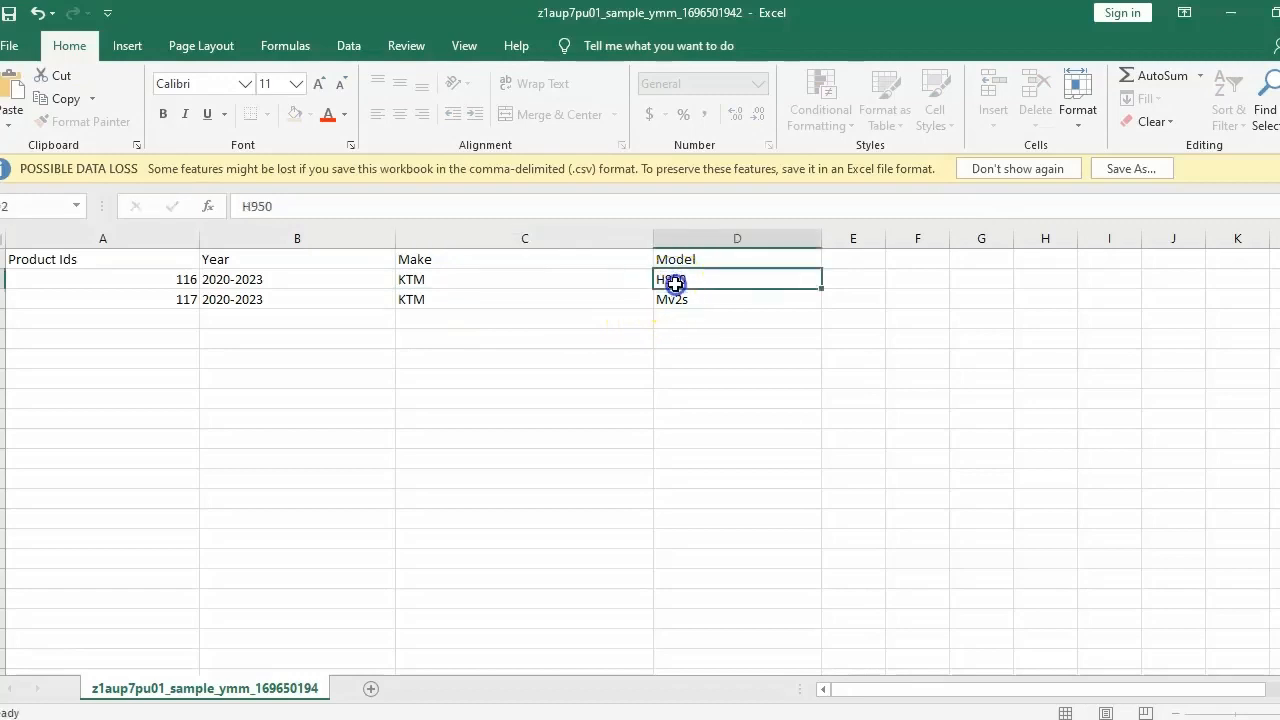
double_click(676, 282)
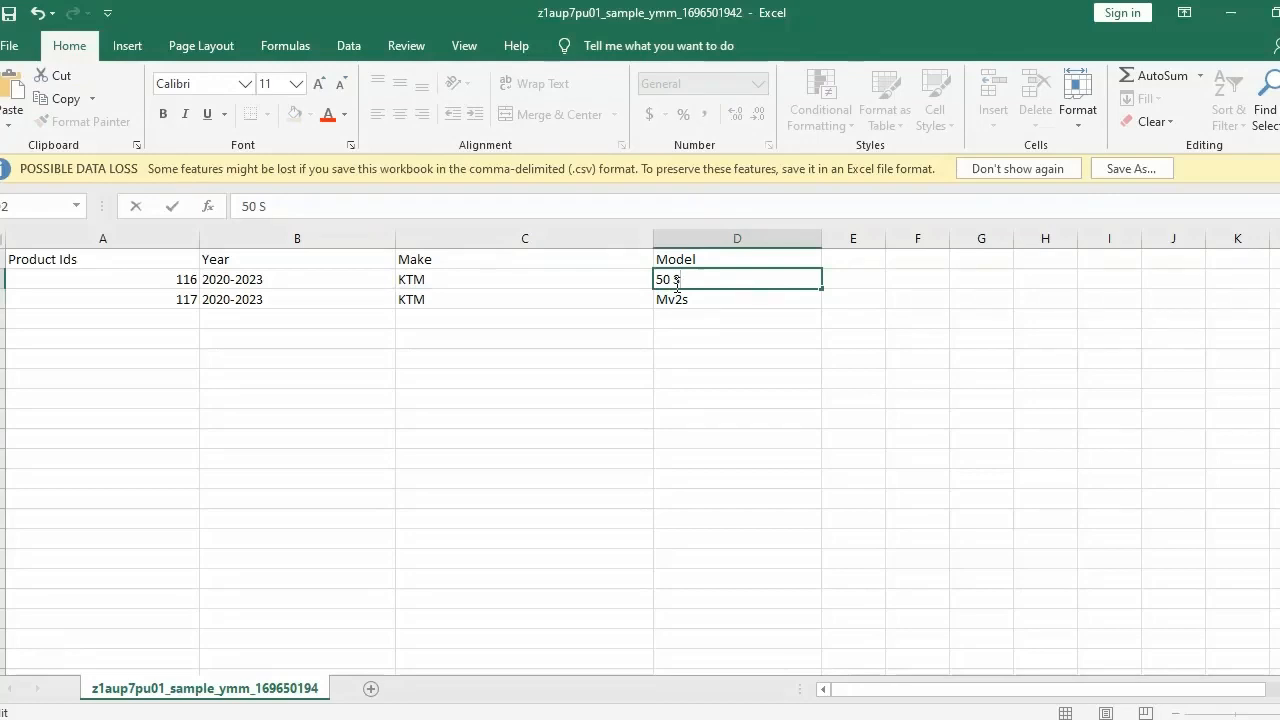
click(690, 298)
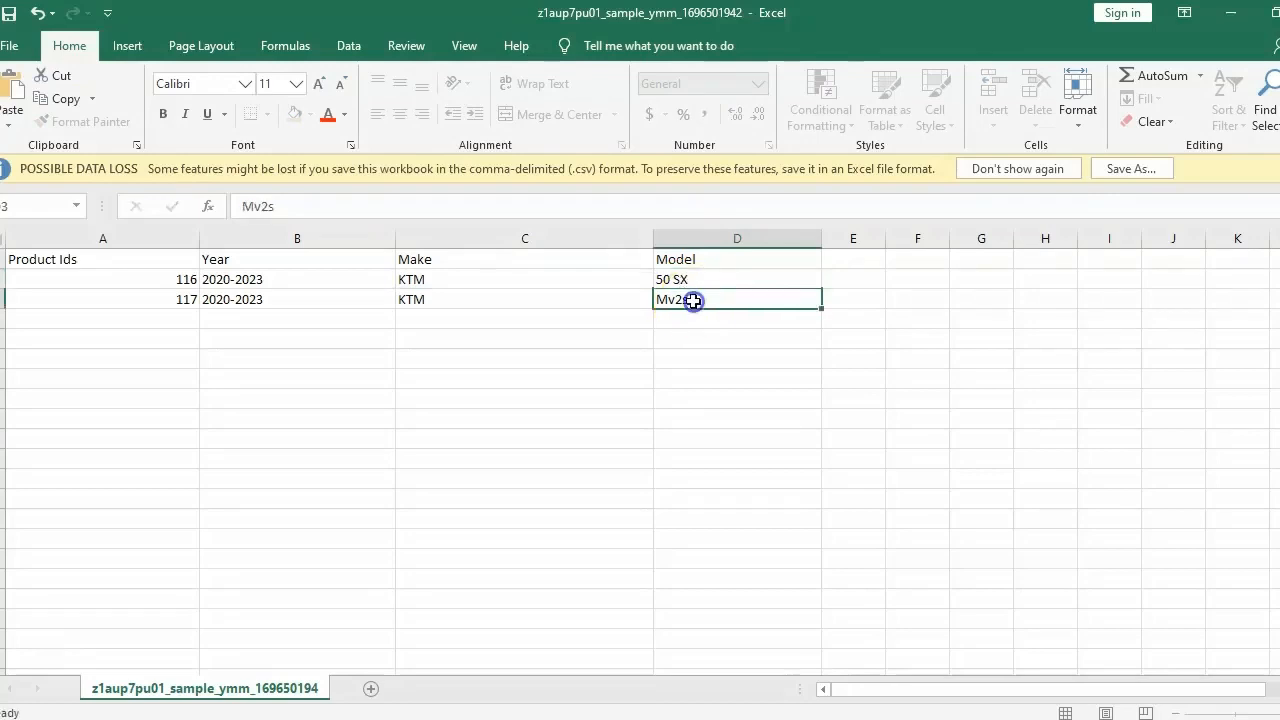
click(693, 301)
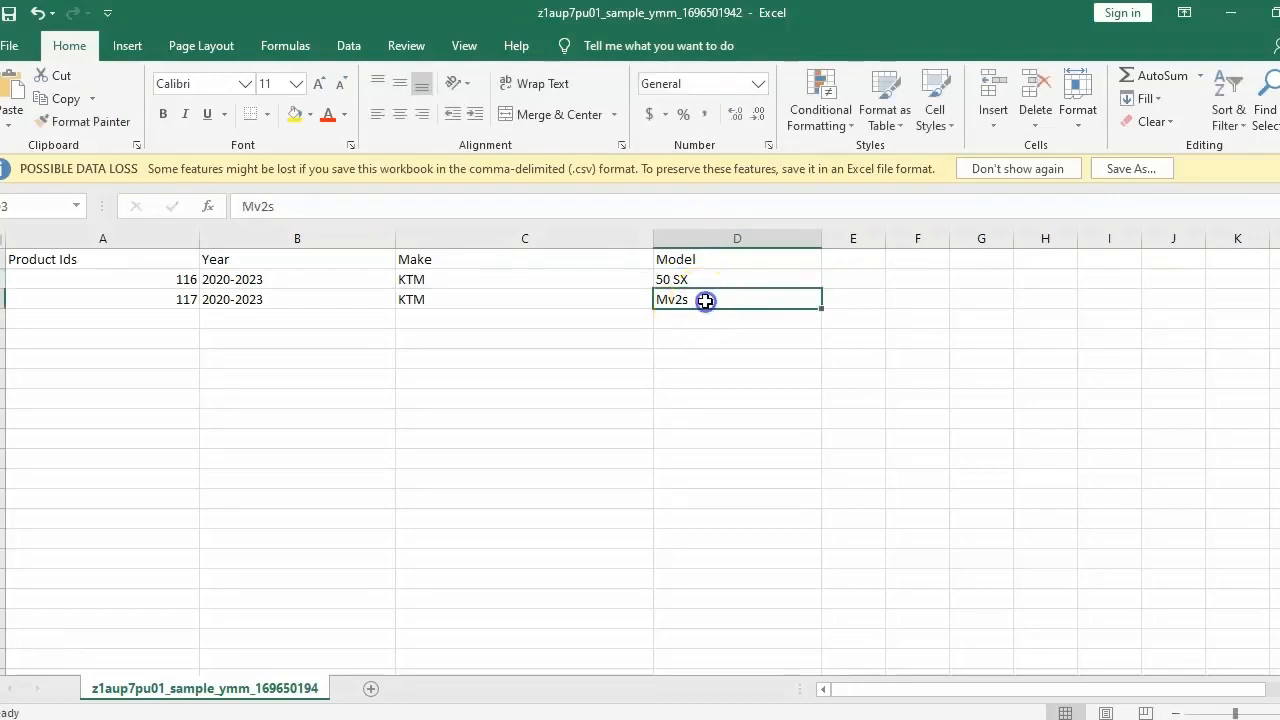
key(BackSpace)
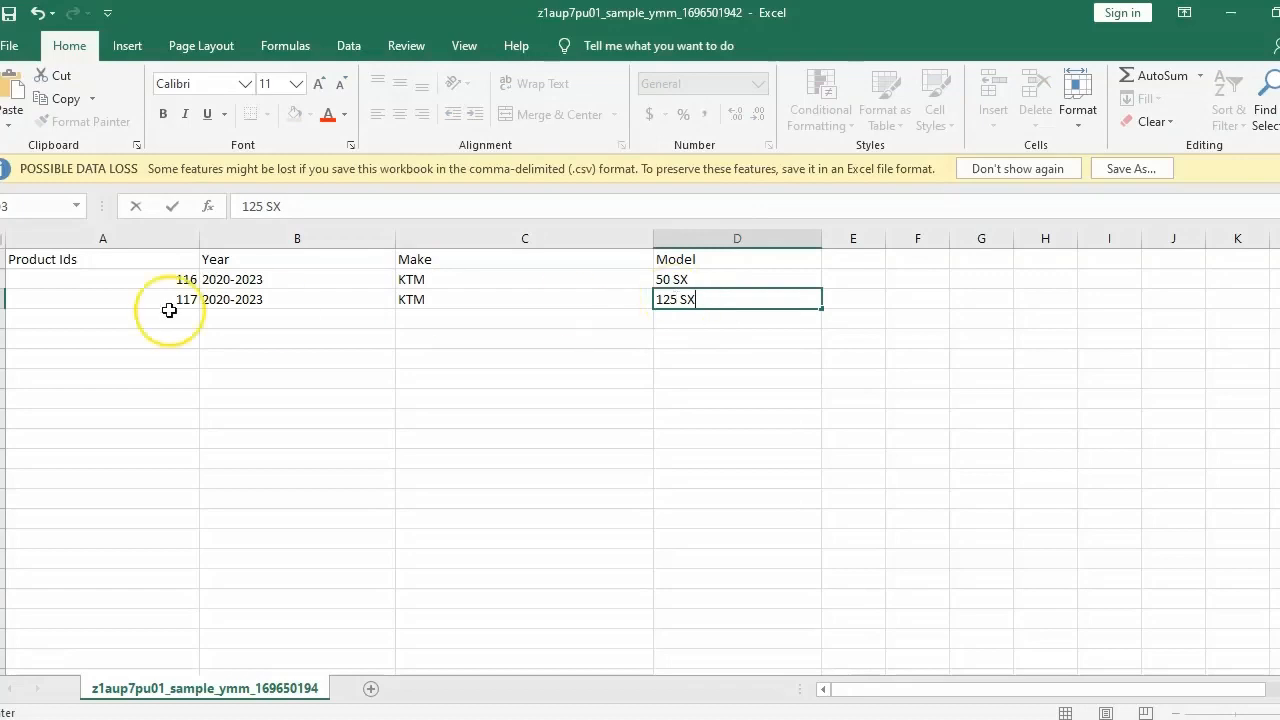
Clear the product IDs from both vehicle rows of the sample YMM spreadsheet.
click(118, 278)
double_click(163, 279)
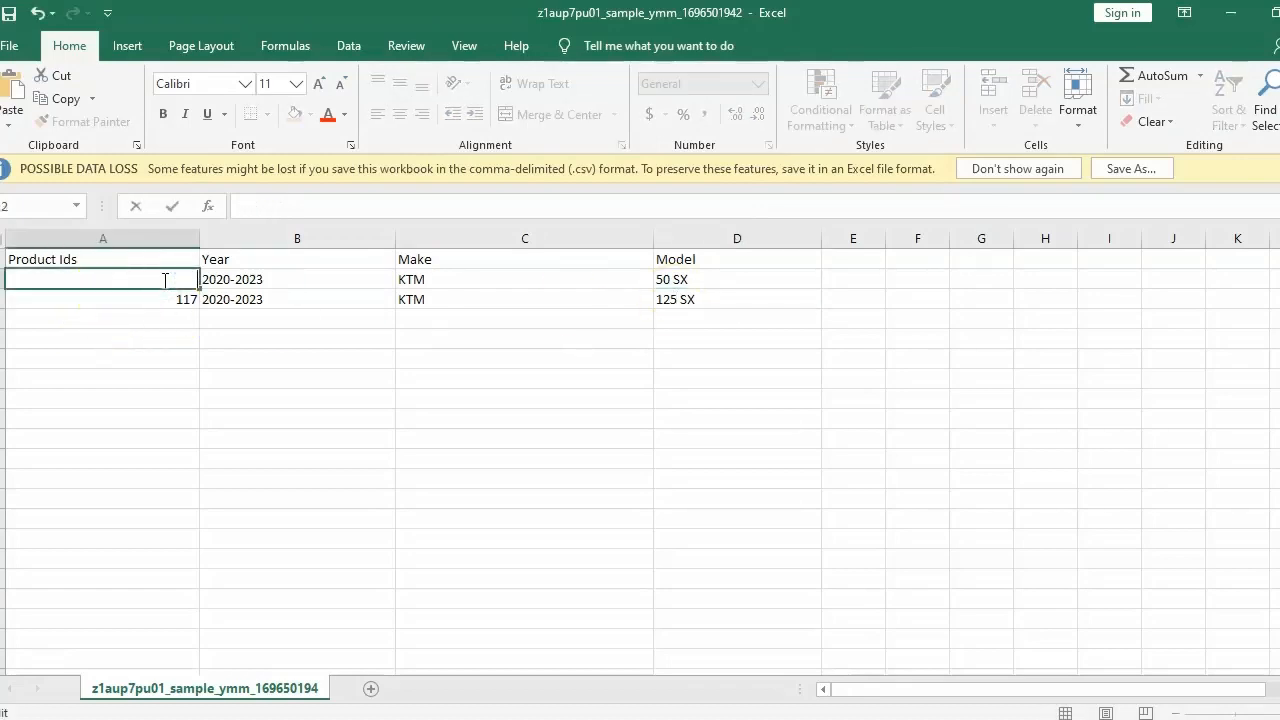
click(172, 299)
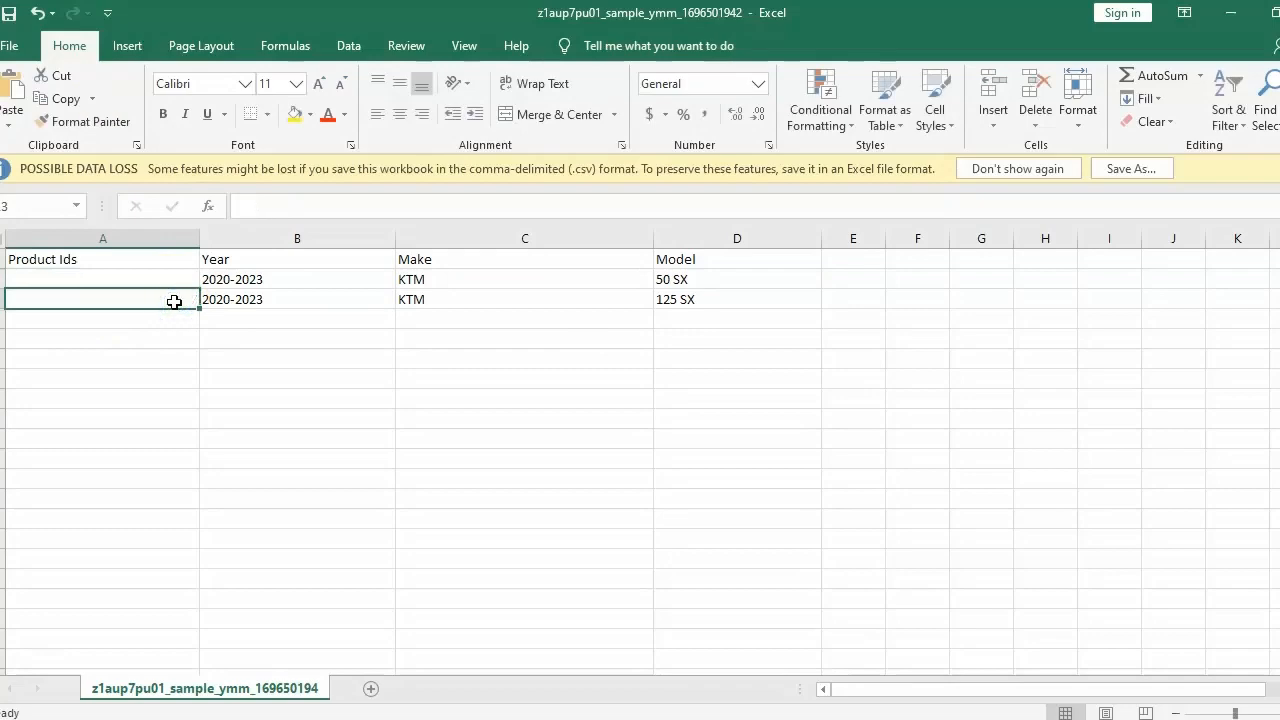
Look up product IDs 112 to 115 in the all_productIds workbook and check the matching products in the BigCommerce product list.
click(831, 719)
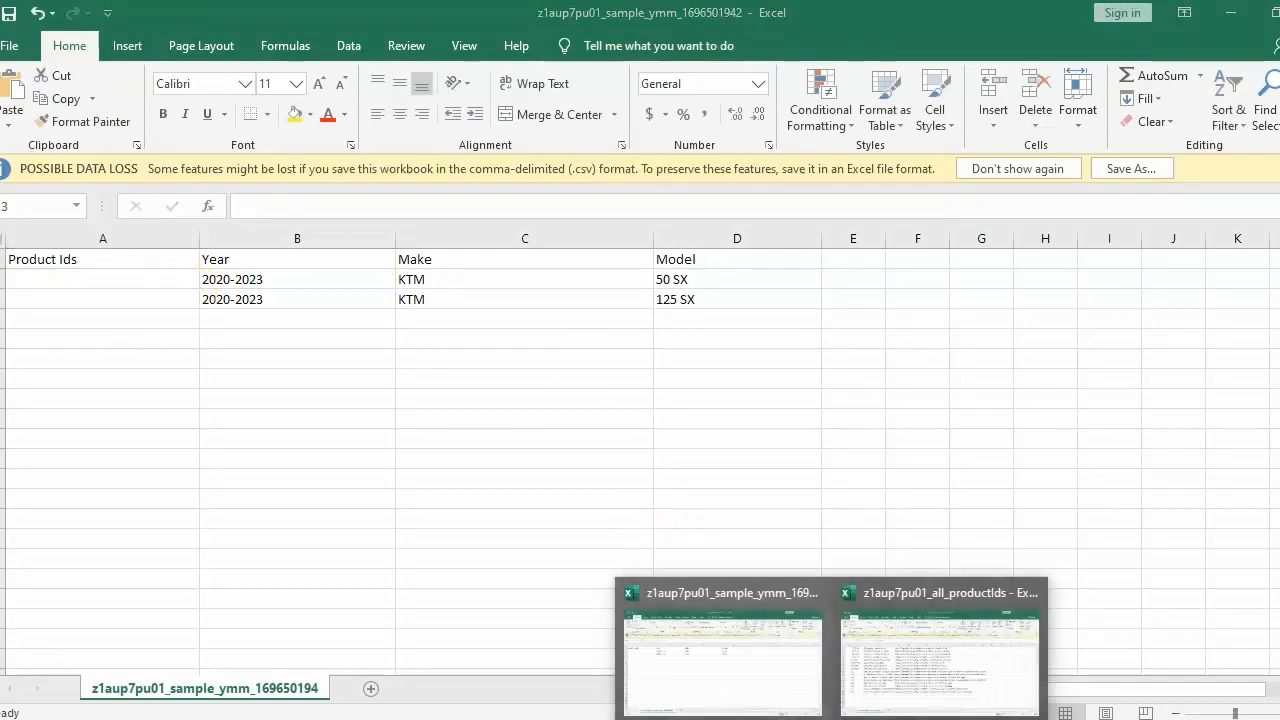
click(876, 675)
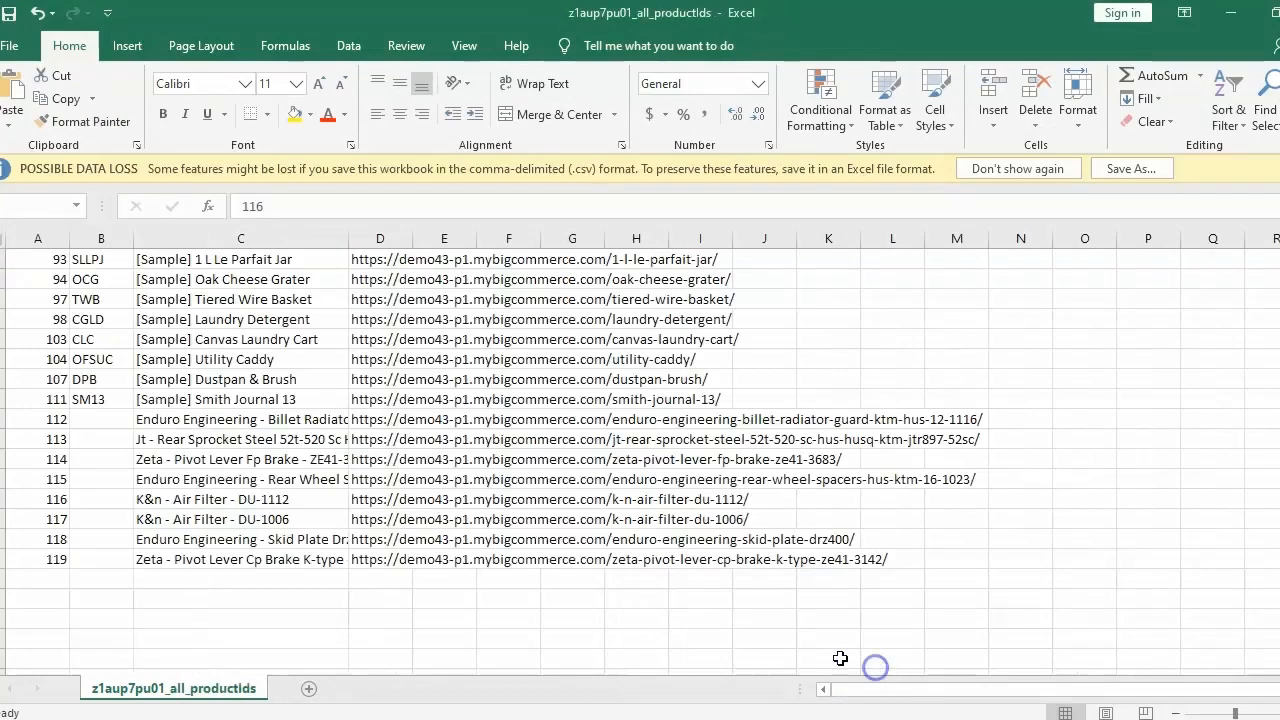
click(32, 421)
key(shift+Down)
key(shift+Down)
key(shift+Down)
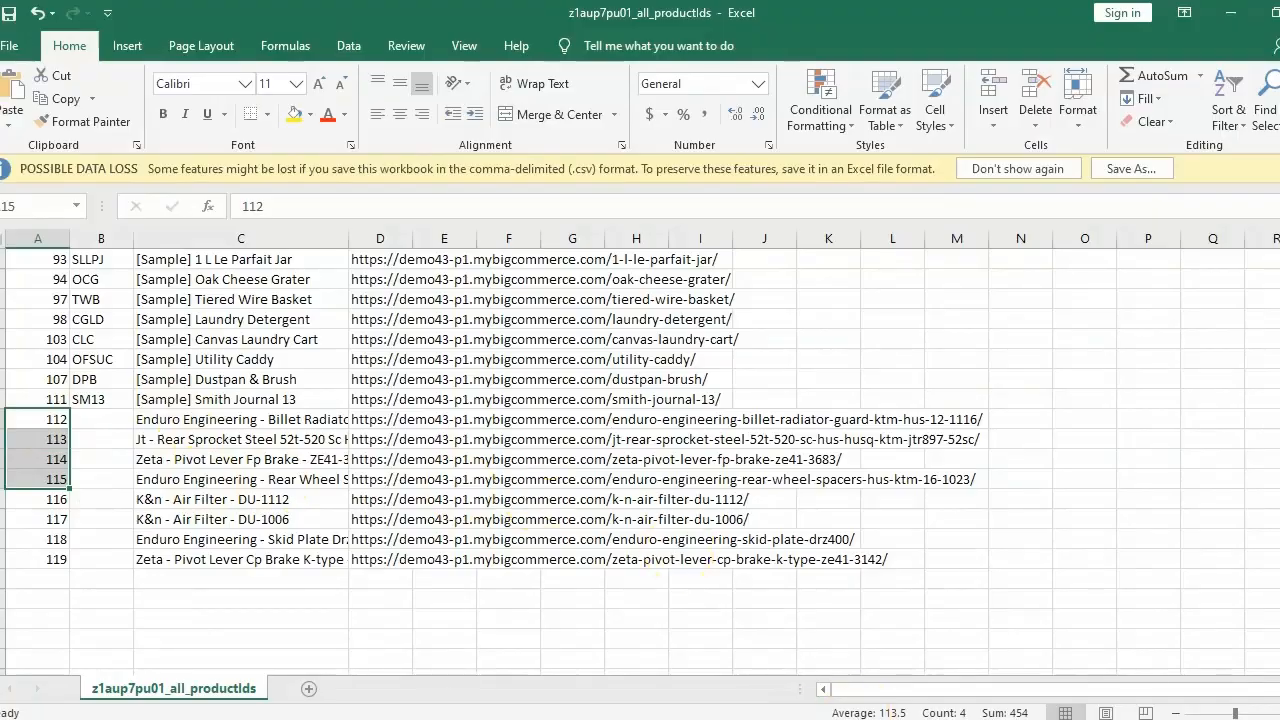
key(alt+Tab)
click(347, 17)
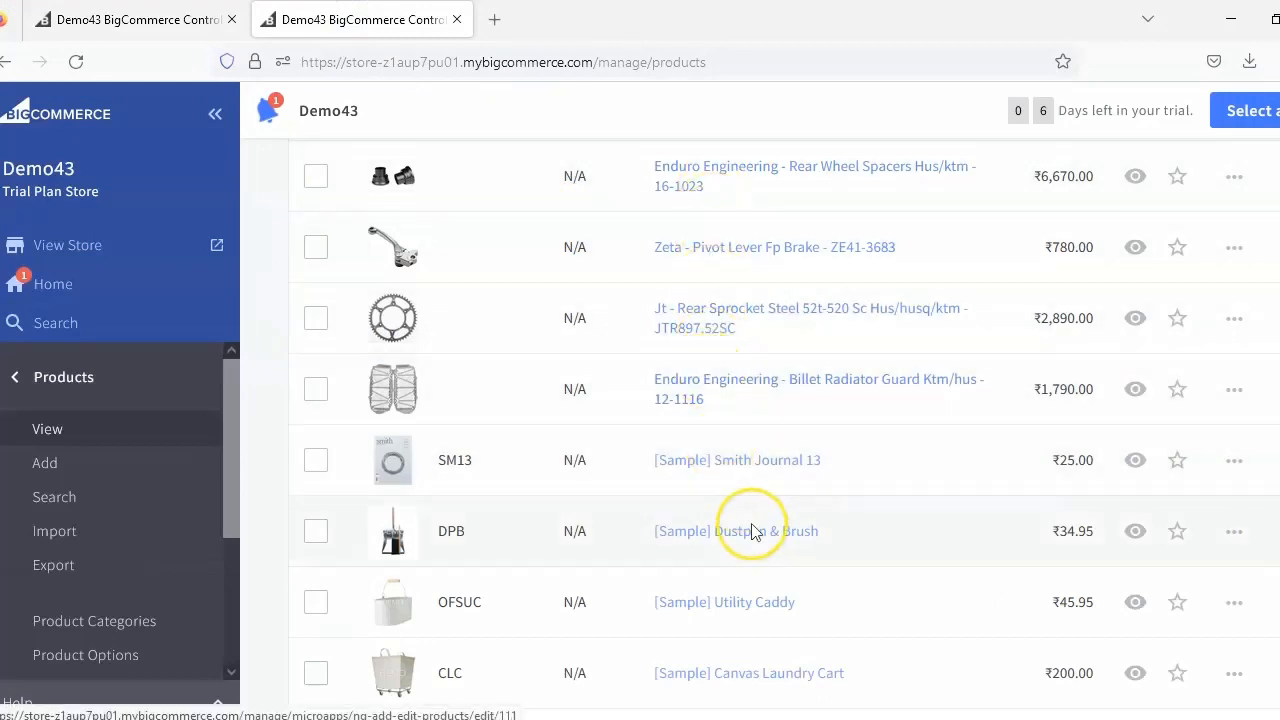
Back in the sample YMM spreadsheet, set the Product Ids to 112|113 for the 50 SX row and 114|115 for the 125 SX row.
click(720, 672)
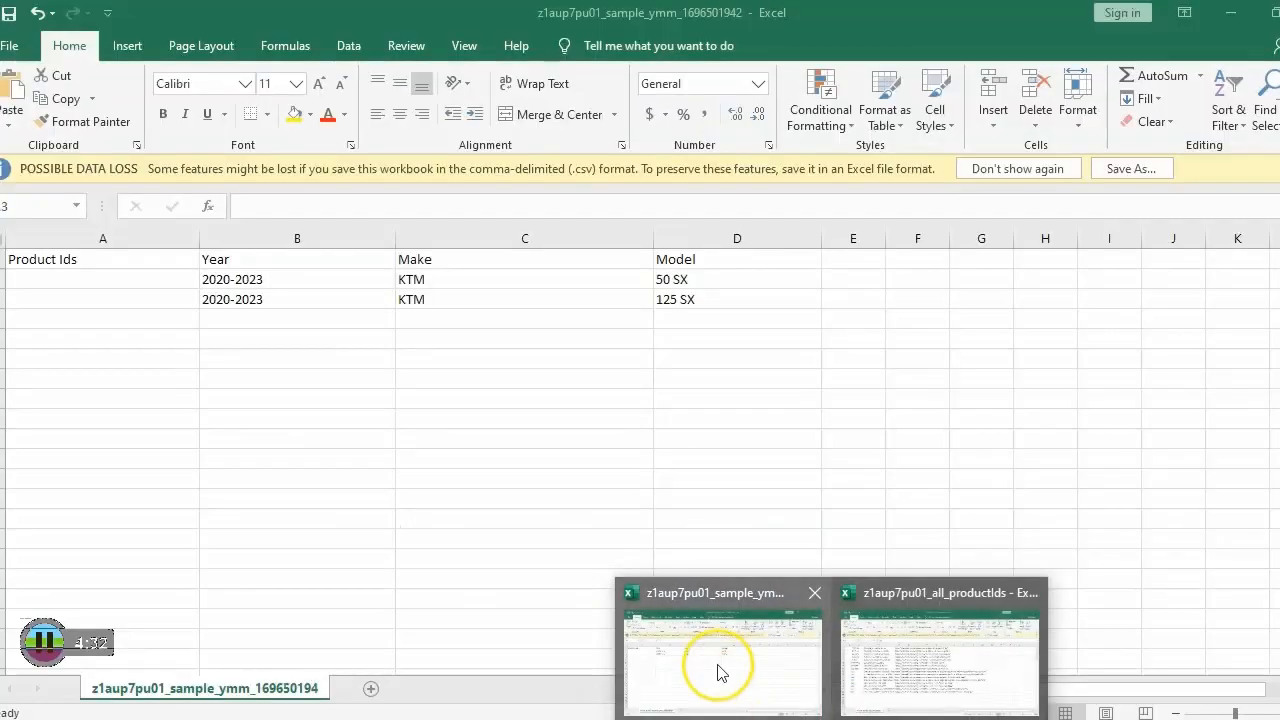
click(124, 277)
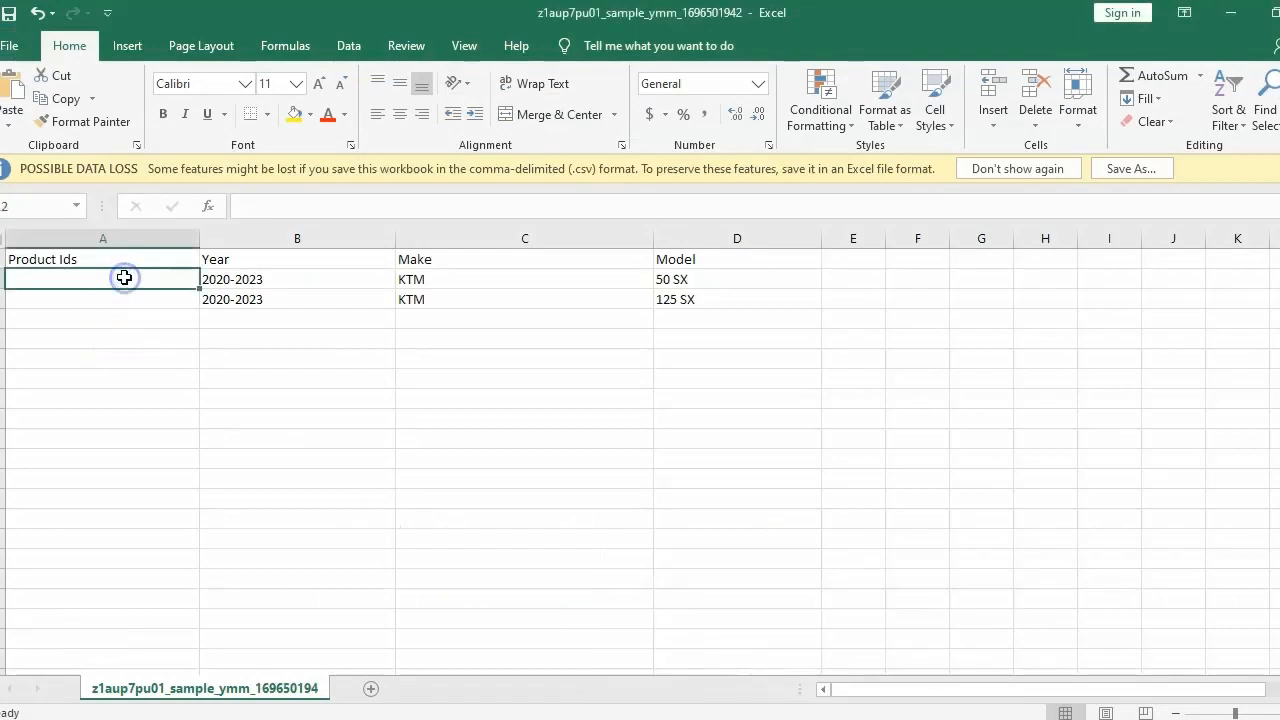
text(112)
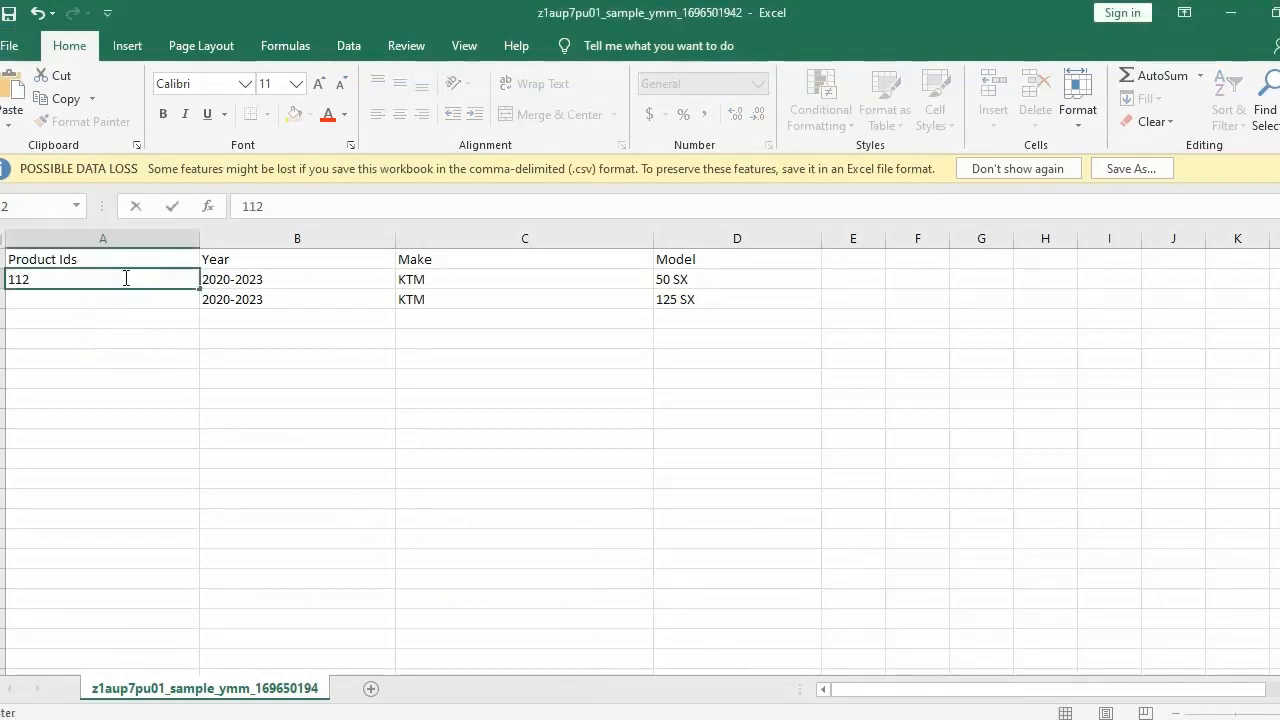
text(|113)
click(126, 294)
text(114|115)
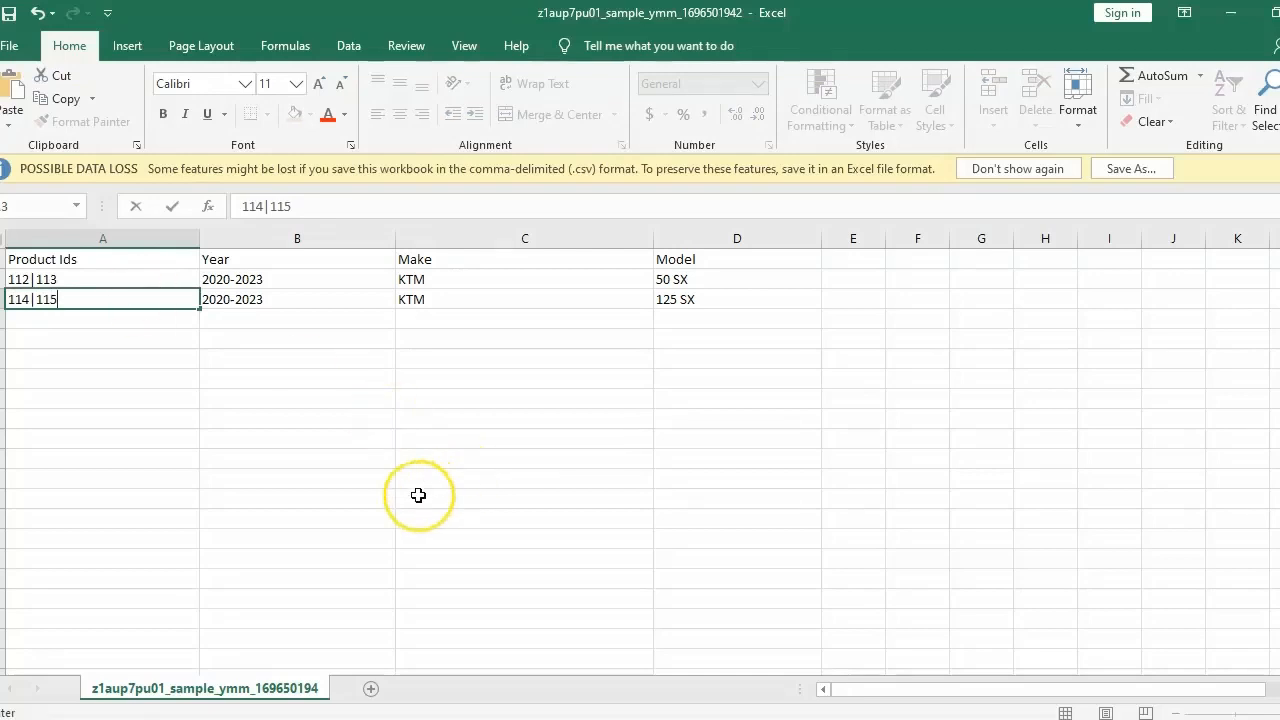
key(ctrl+Return)
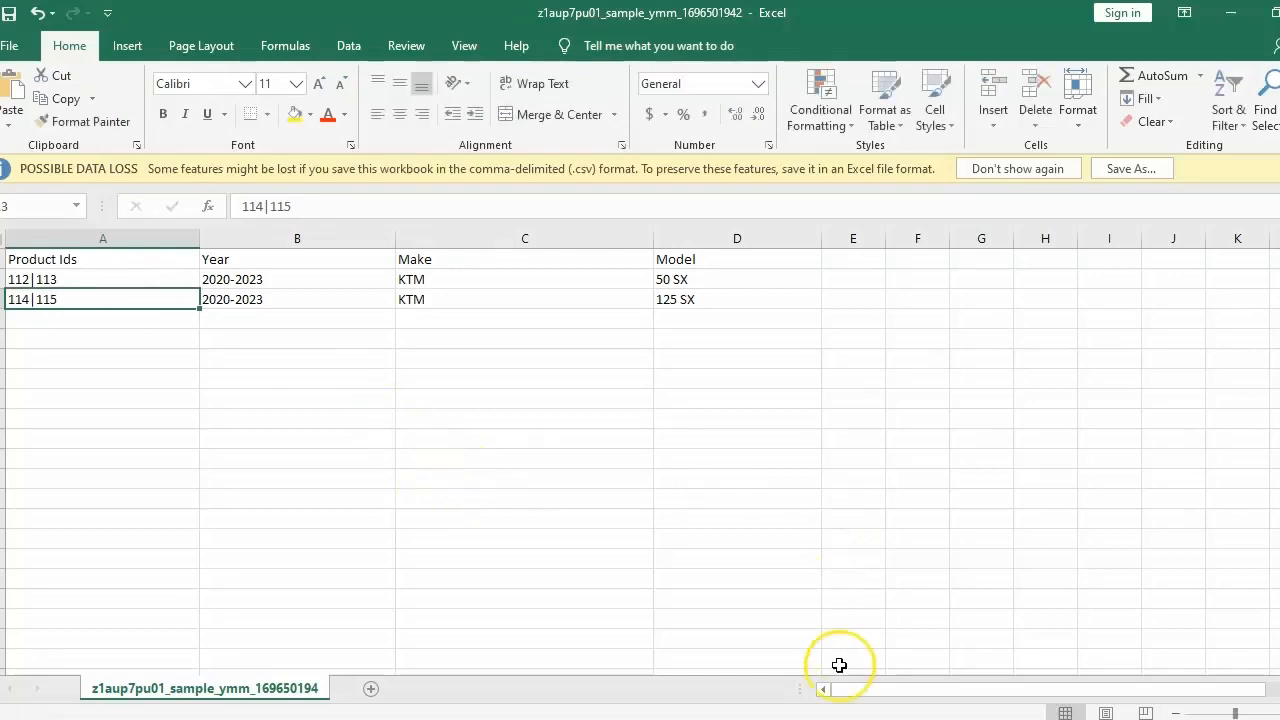
Switch to the Year Make Model Search import page in the browser and choose z1aup7pu01_sample_ymm_1696501942.csv as the file to import.
key(alt+Tab)
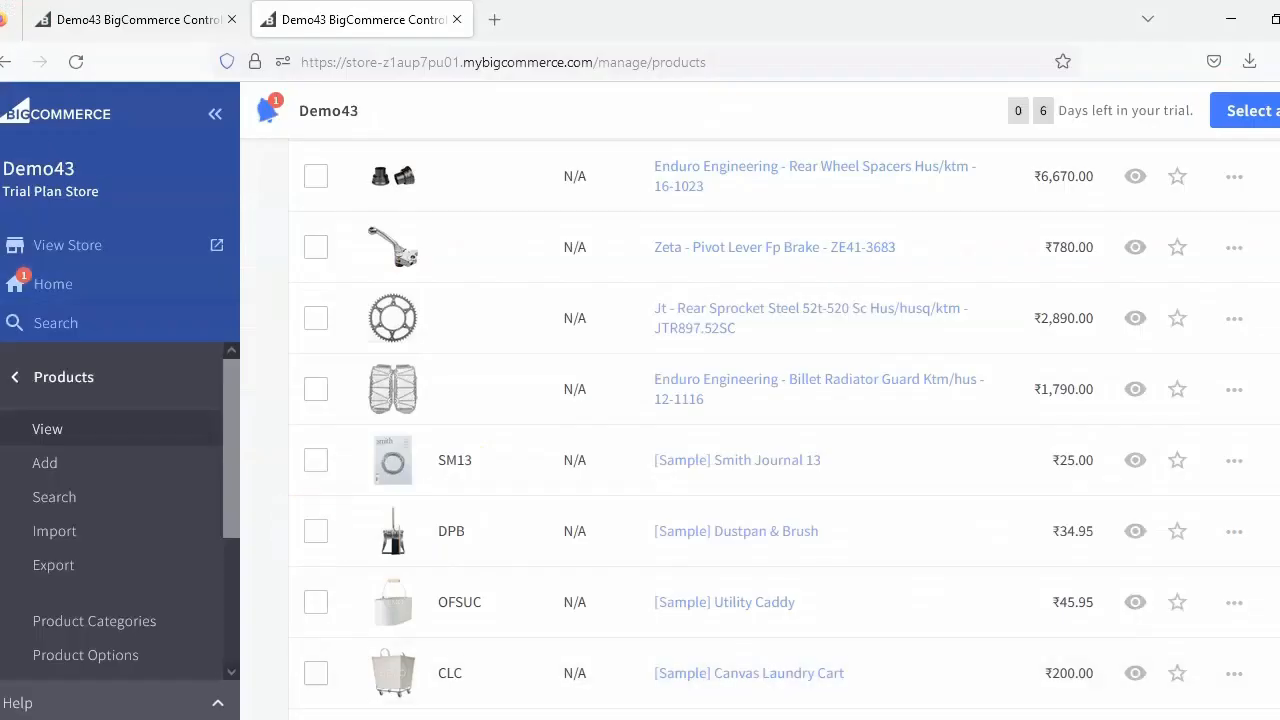
click(120, 24)
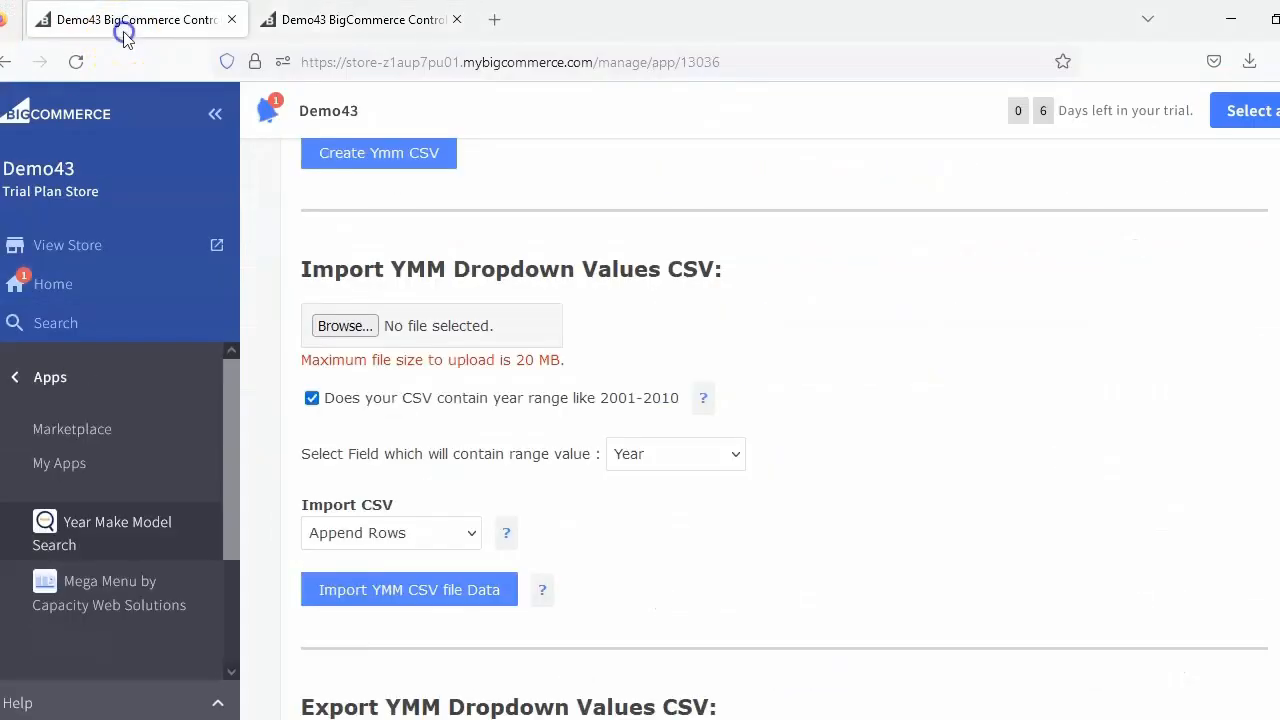
click(349, 335)
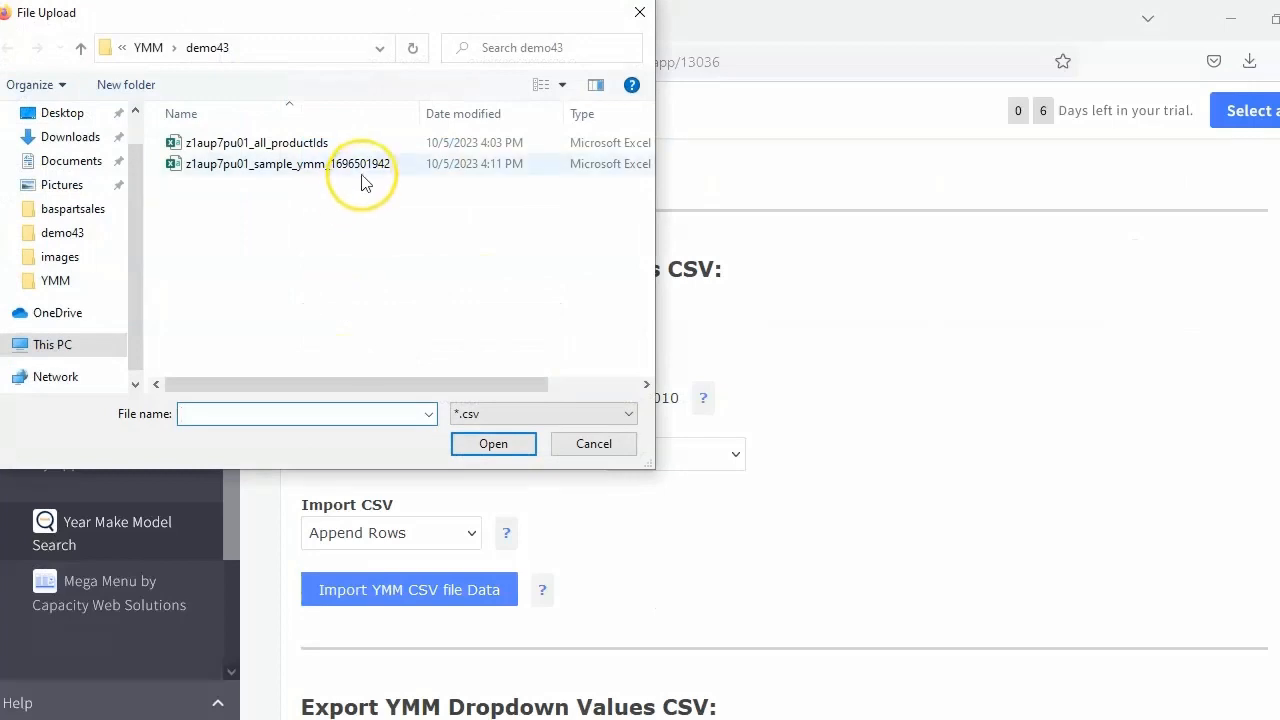
double_click(362, 165)
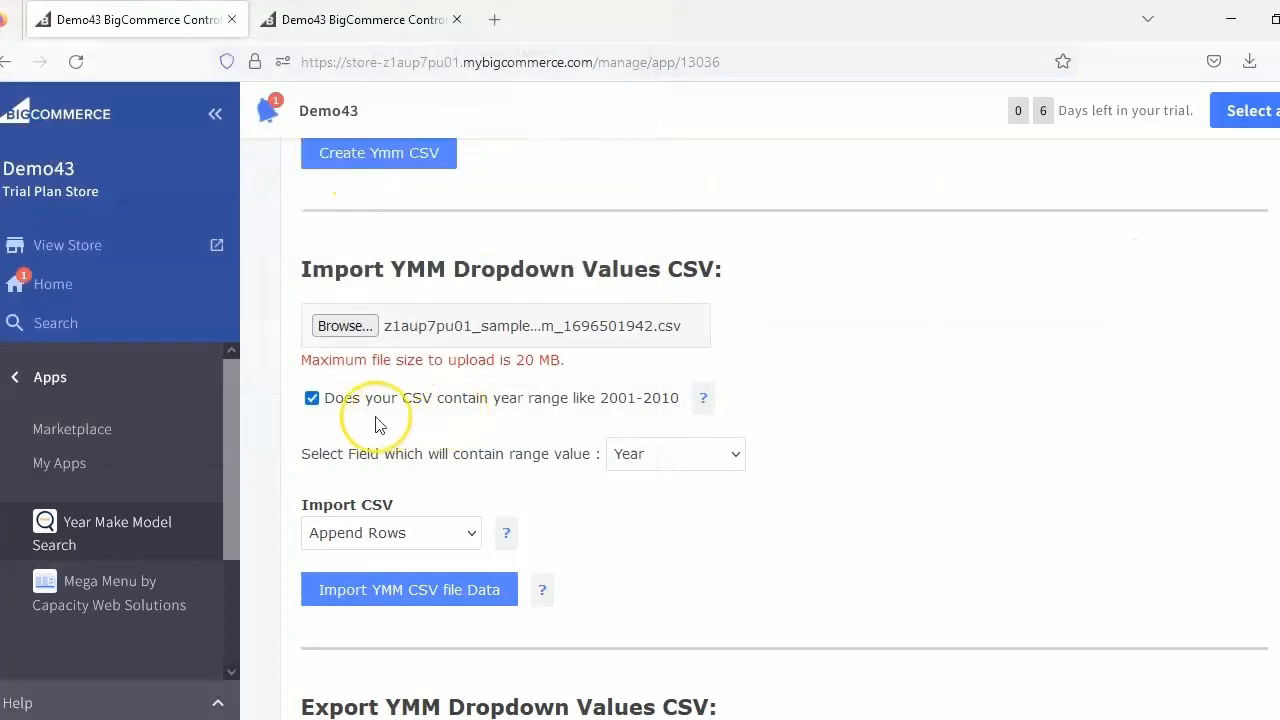
Keep Year as the range field and import the YMM CSV data with Append Rows.
click(641, 466)
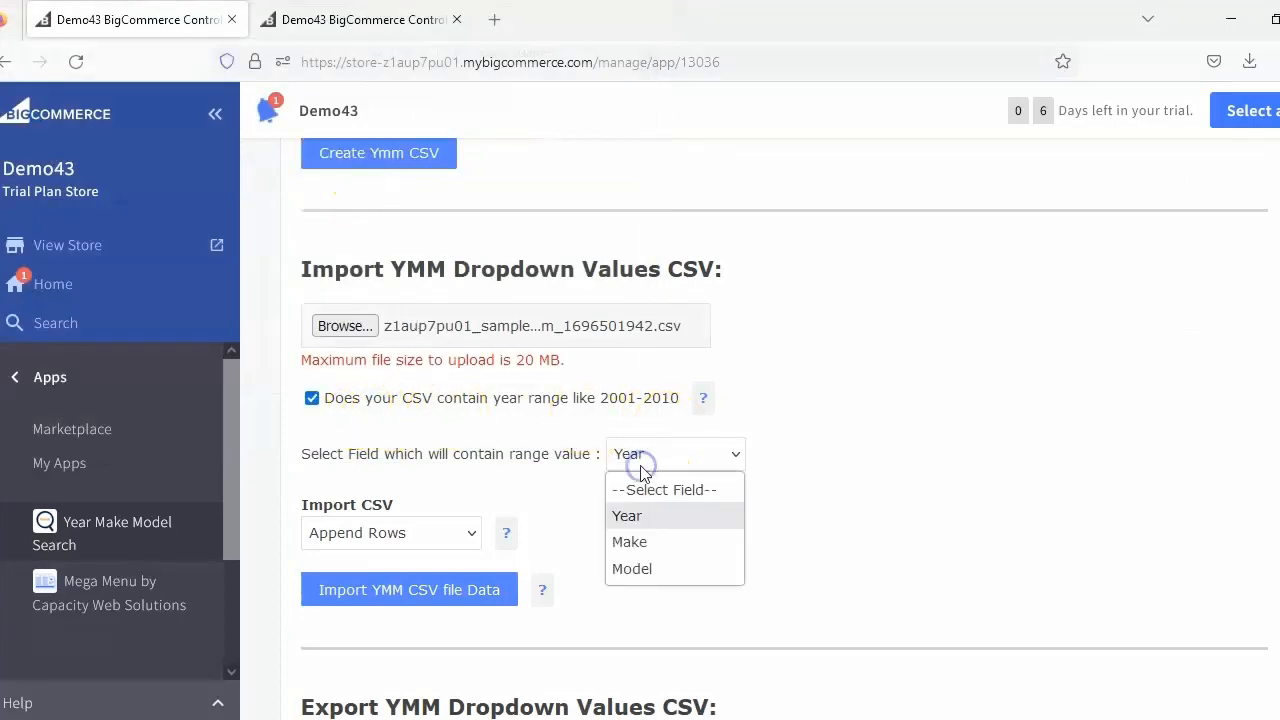
click(641, 466)
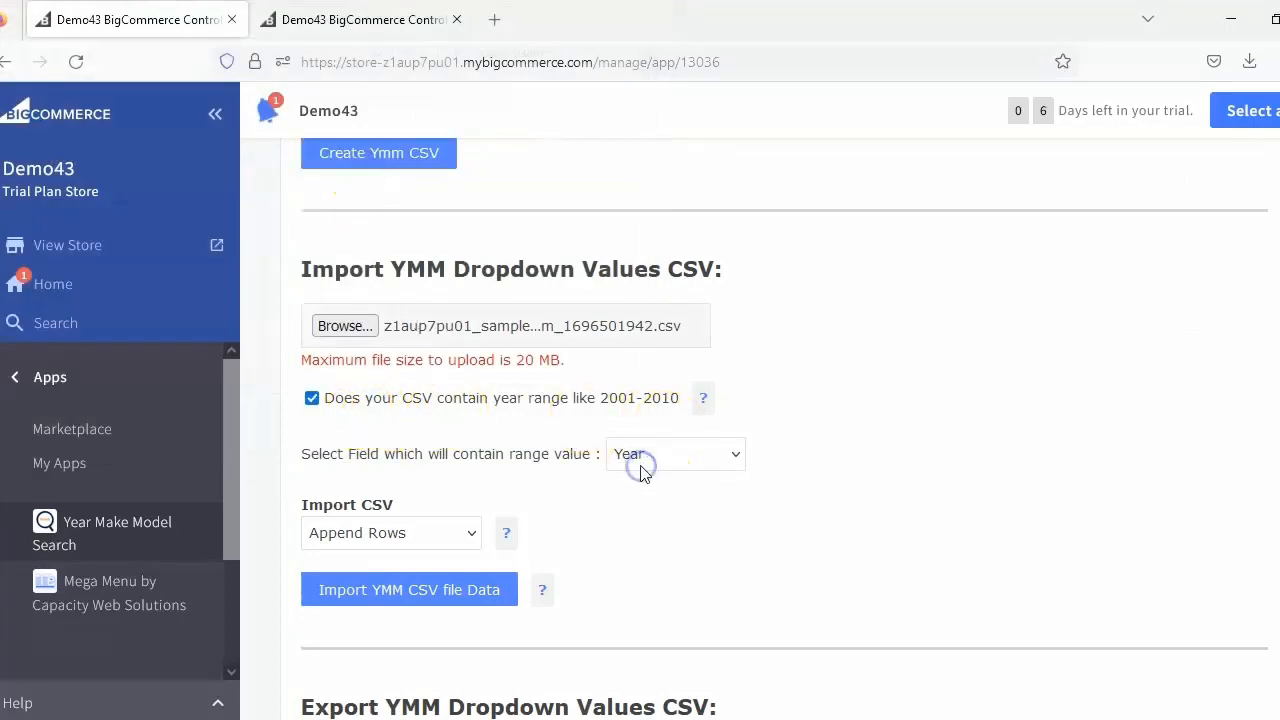
click(390, 588)
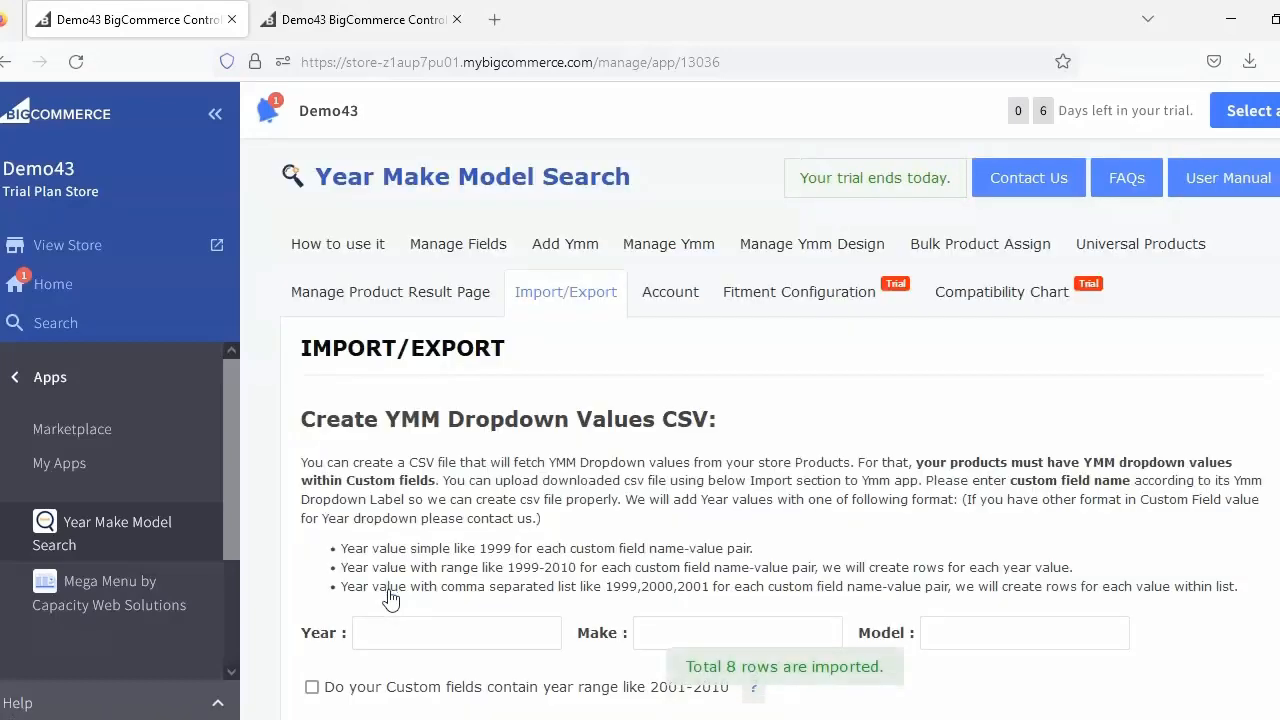
Review the imported KTM records in Manage Ymm and check the product list for the 2023 KTM 125 SX.
click(658, 244)
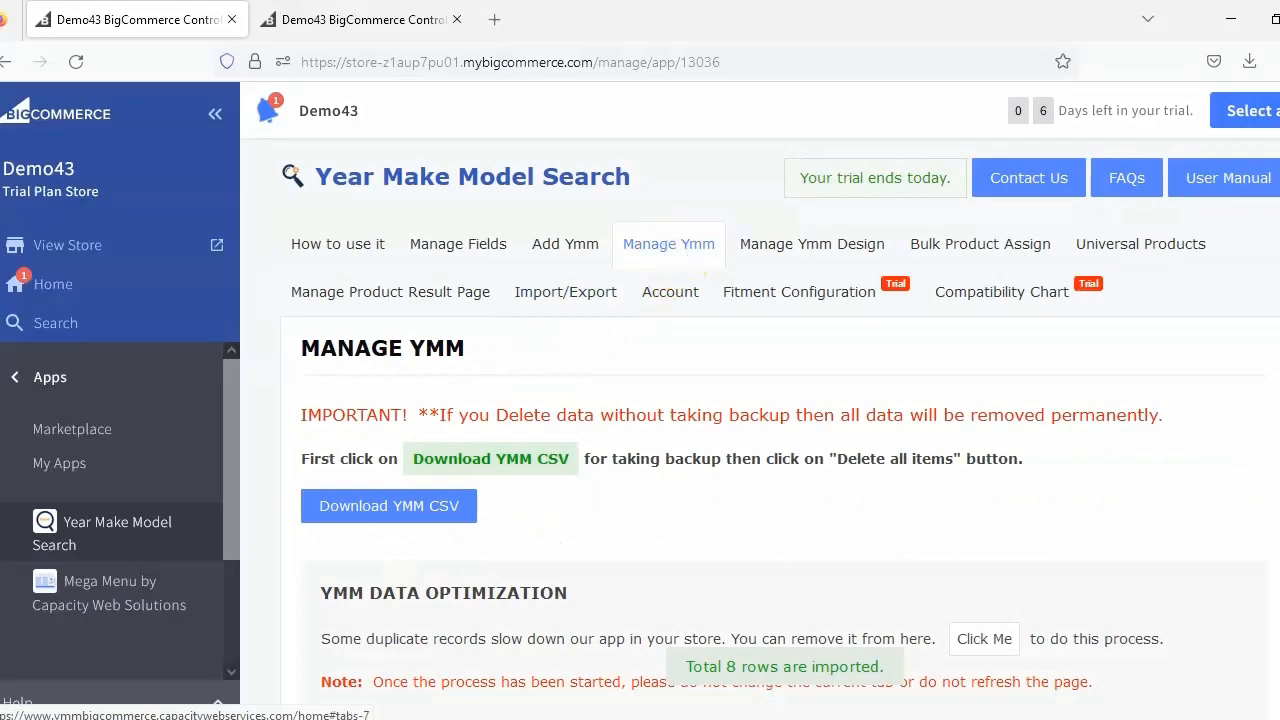
scroll(660, 250, down, 4)
scroll(1077, 509, down, 5)
scroll(1077, 509, up, 1)
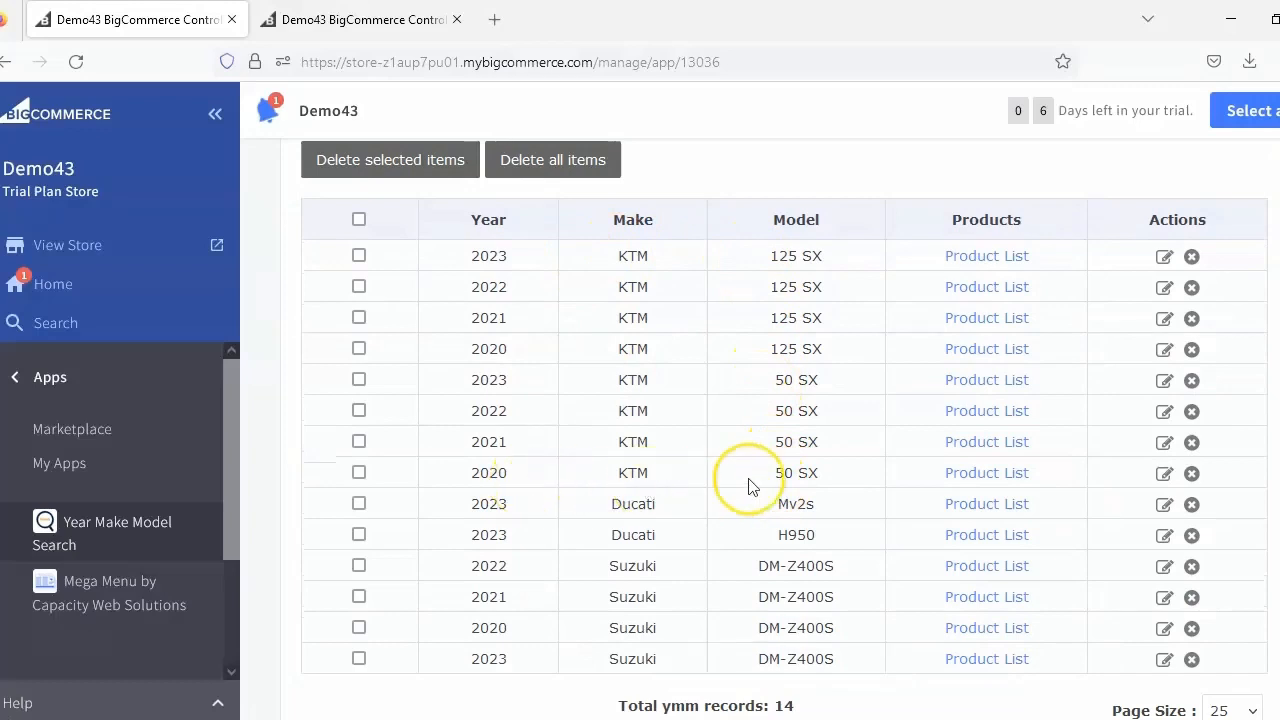
click(970, 256)
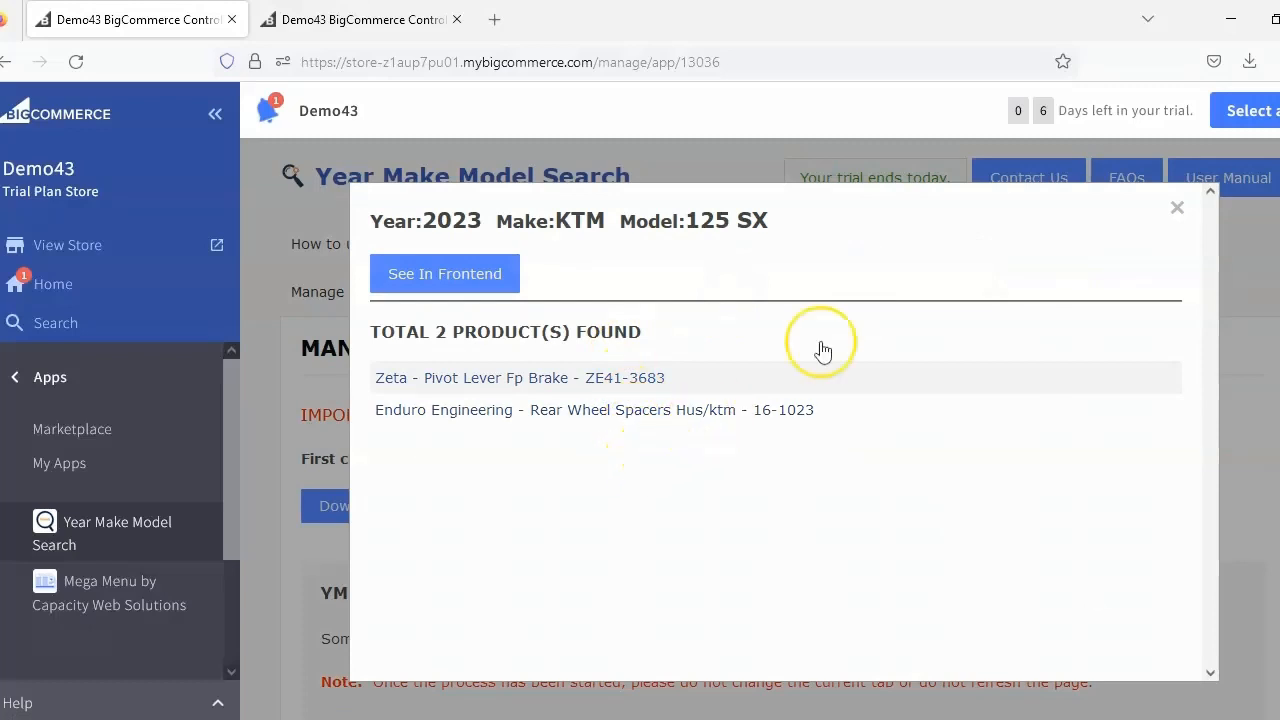
click(1177, 207)
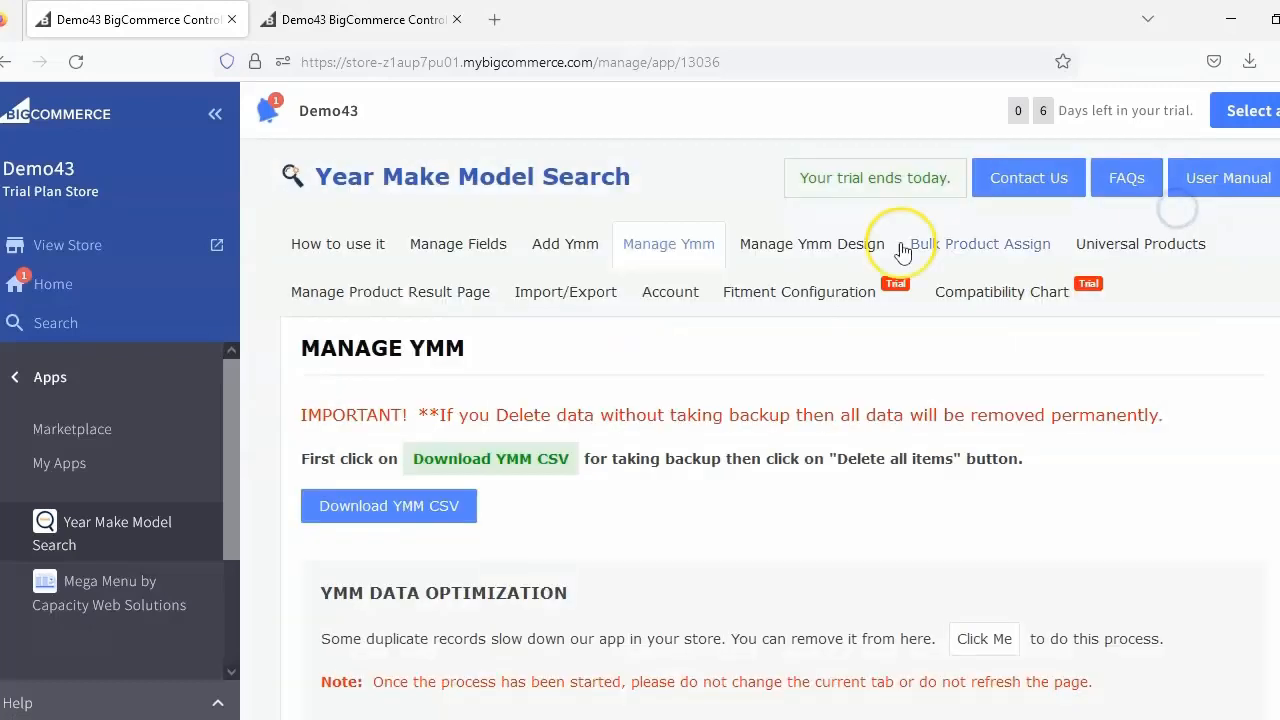